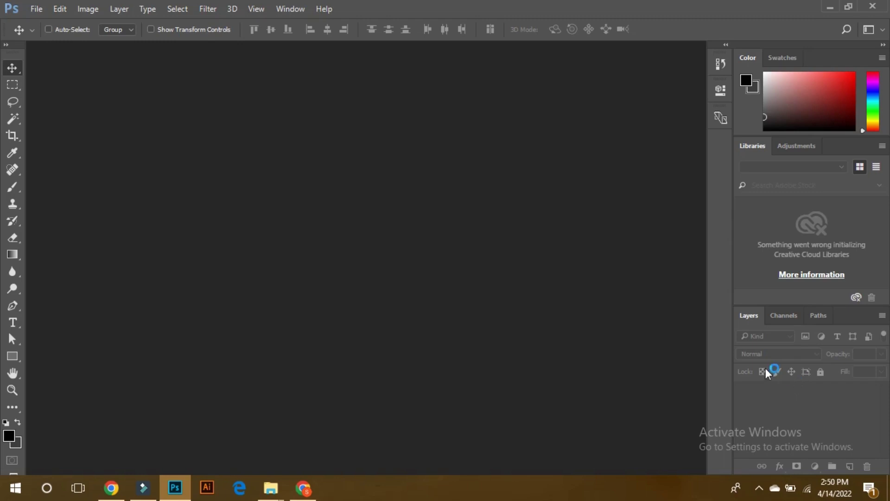
Create a new document 1000 pixels wide and 1000 pixels high.
click(36, 9)
click(44, 23)
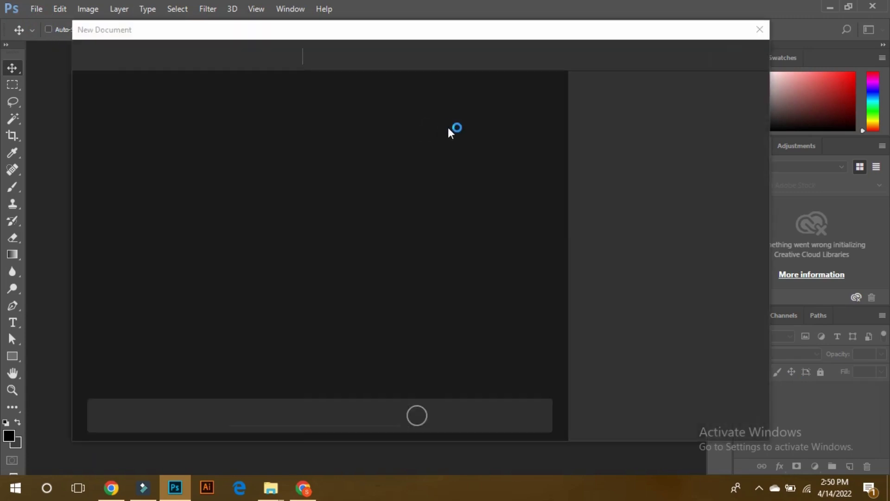
double_click(596, 149)
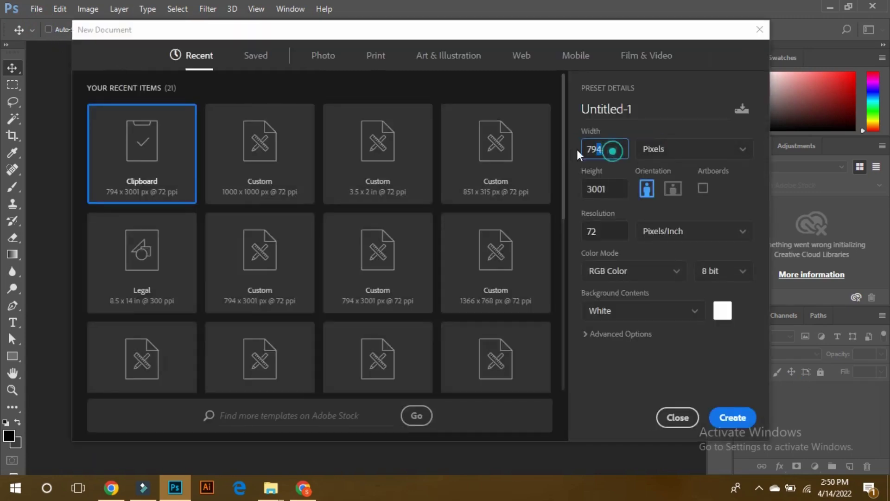
text(1000)
double_click(620, 186)
text(1000)
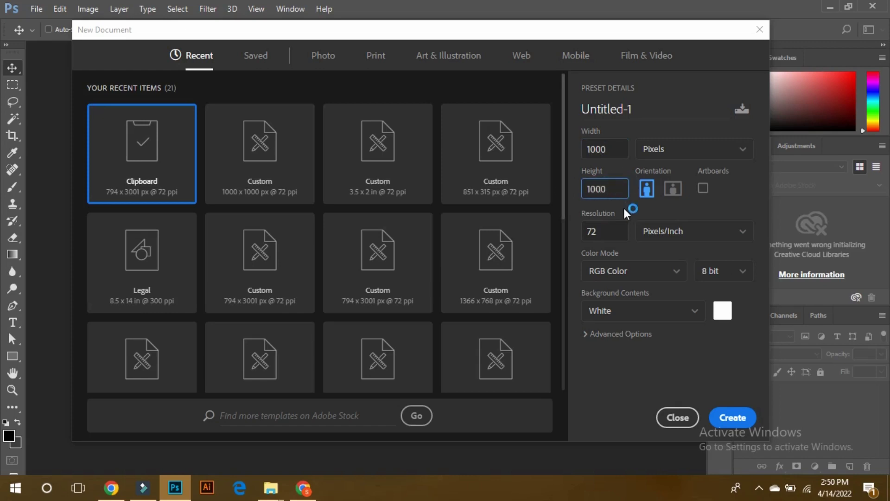
click(734, 418)
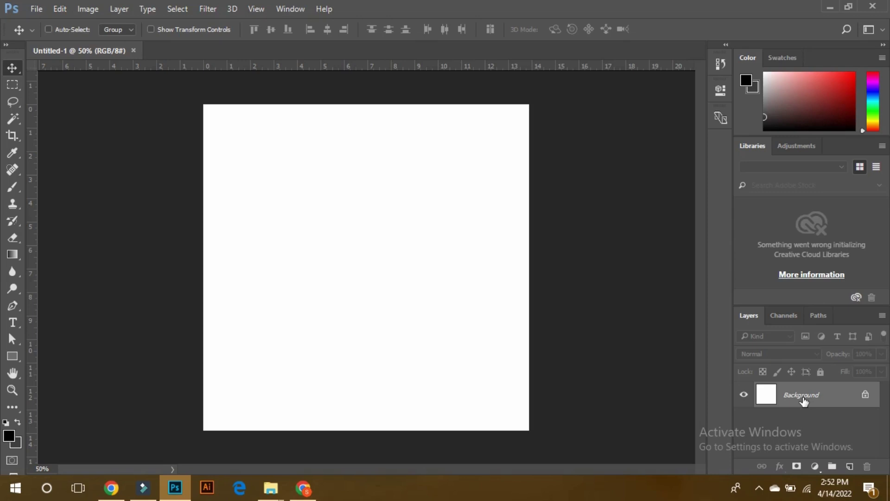
Draw a black rectangle about 314 × 288 px, left of and slightly above the canvas centre.
click(15, 354)
click(22, 276)
click(14, 358)
click(14, 355)
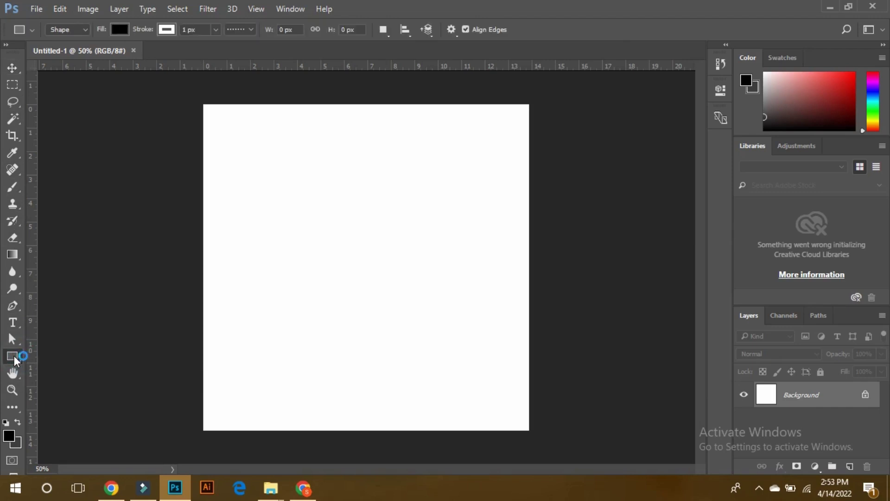
drag(260, 192, 362, 286)
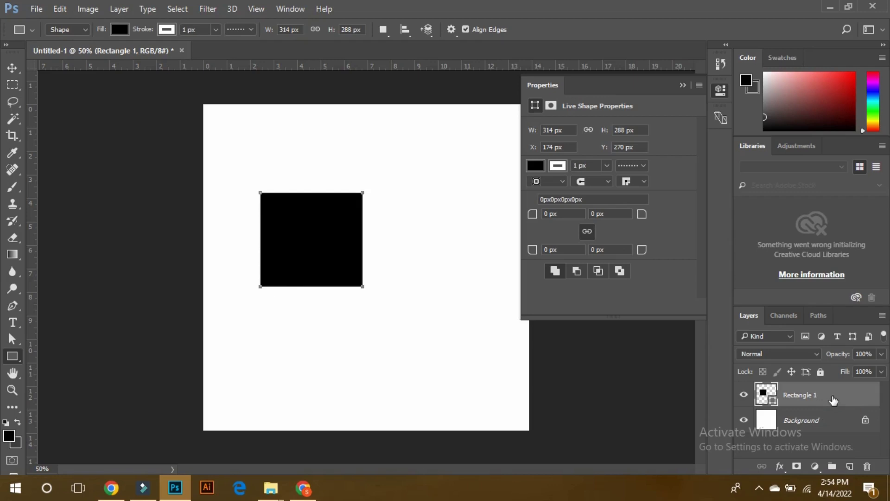
Add the text "Hello World" above the black rectangle with the Type tool.
click(13, 322)
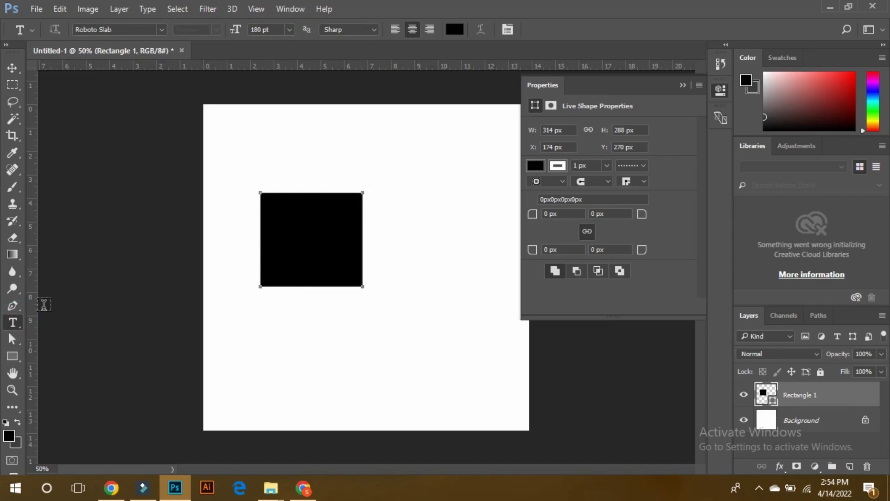
click(274, 146)
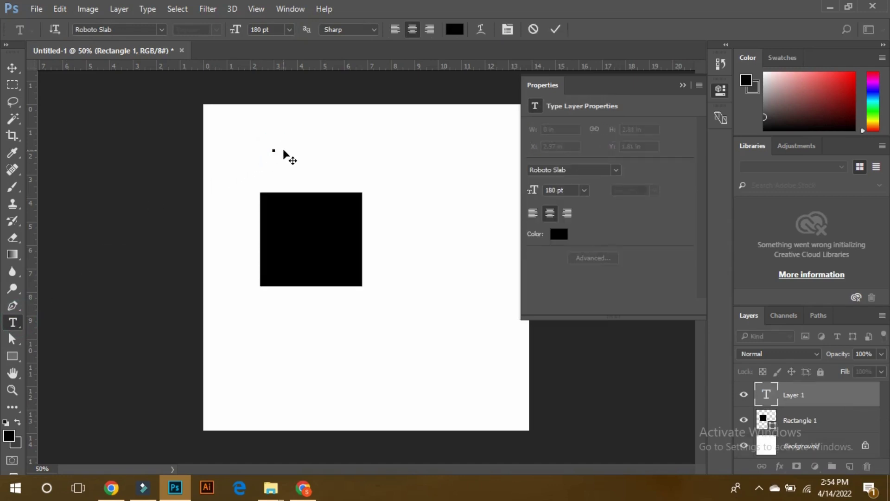
text(He)
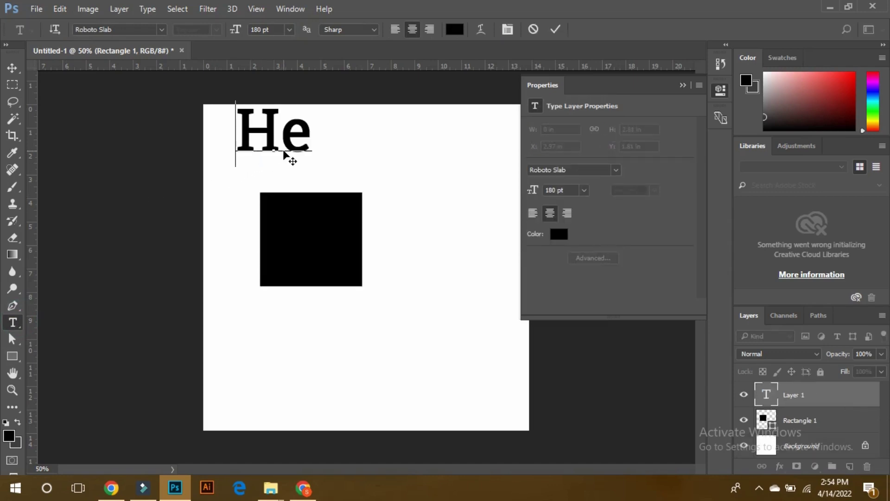
text(llo)
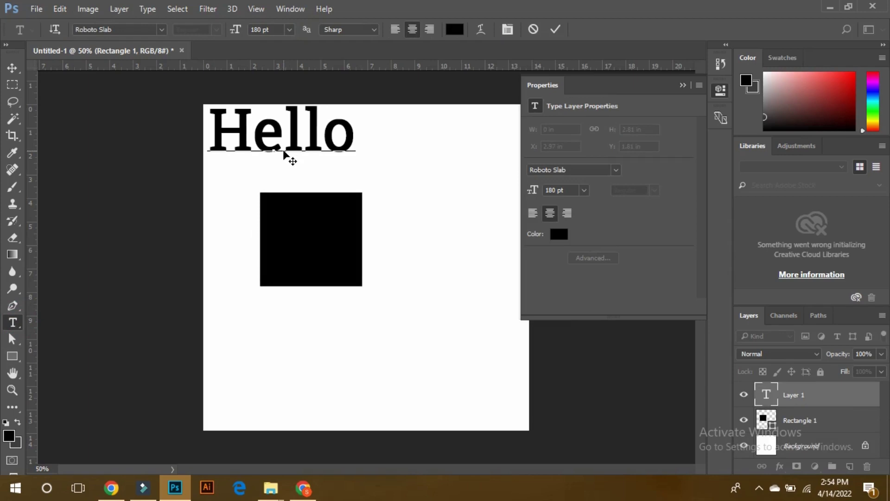
text( Worl)
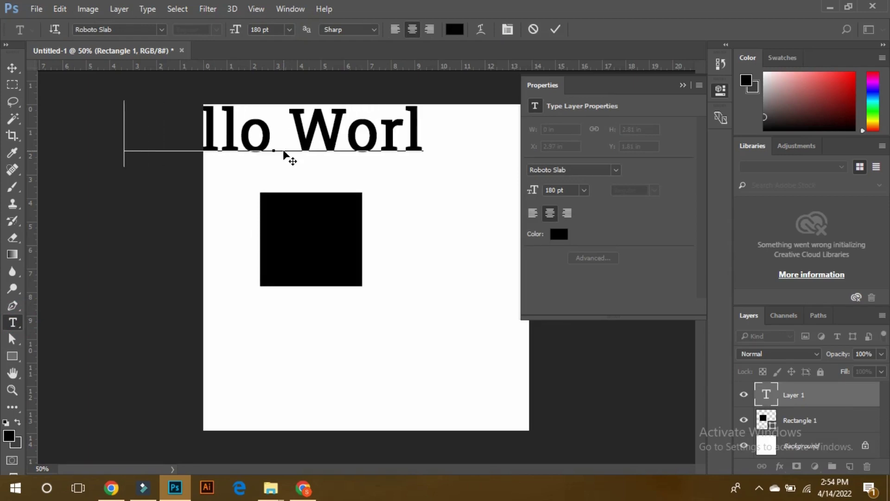
text(d)
Move the Hello World text to the bottom of the canvas so it spans the full width.
click(13, 67)
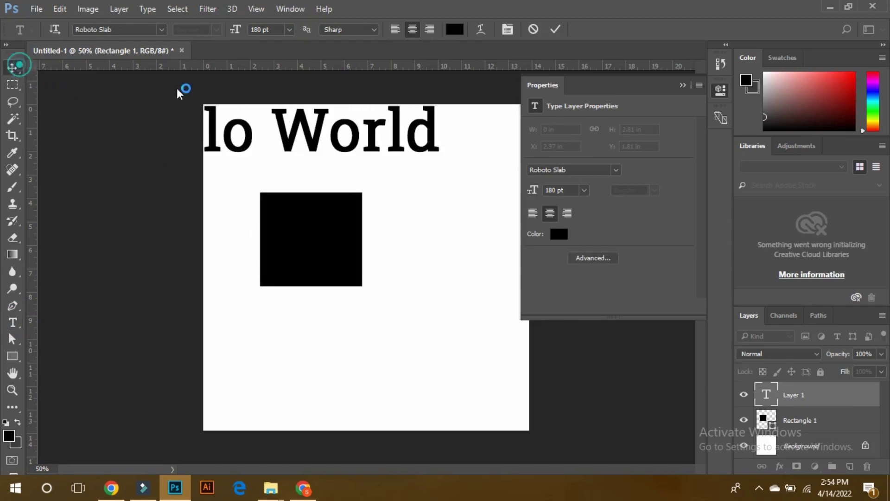
drag(315, 130, 419, 140)
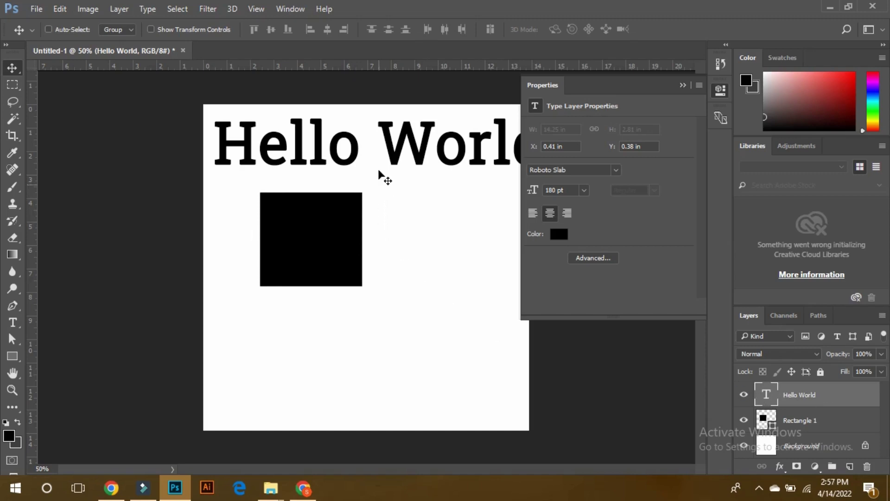
drag(407, 132, 394, 372)
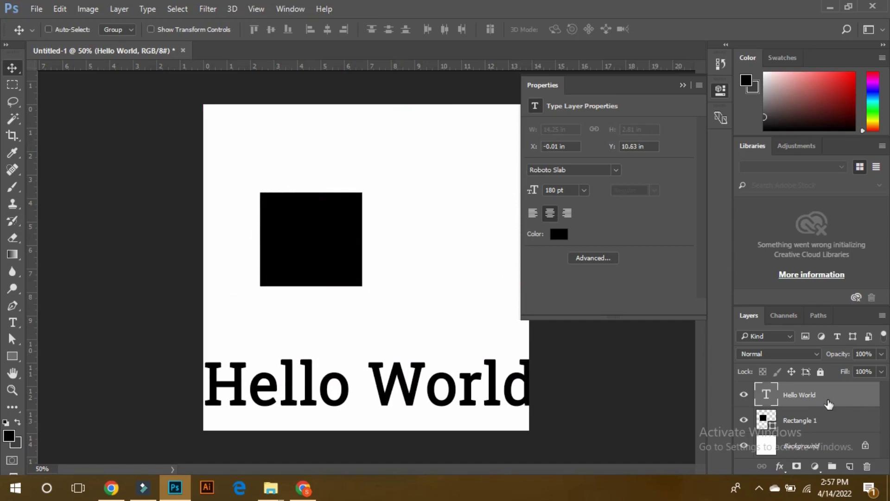
mouse_move(396, 371)
mouse_down()
mouse_move(393, 356)
mouse_move(395, 369)
mouse_up()
Move the rectangle to the canvas's upper-left corner and try the background colour as its fill before refilling it with black.
click(795, 423)
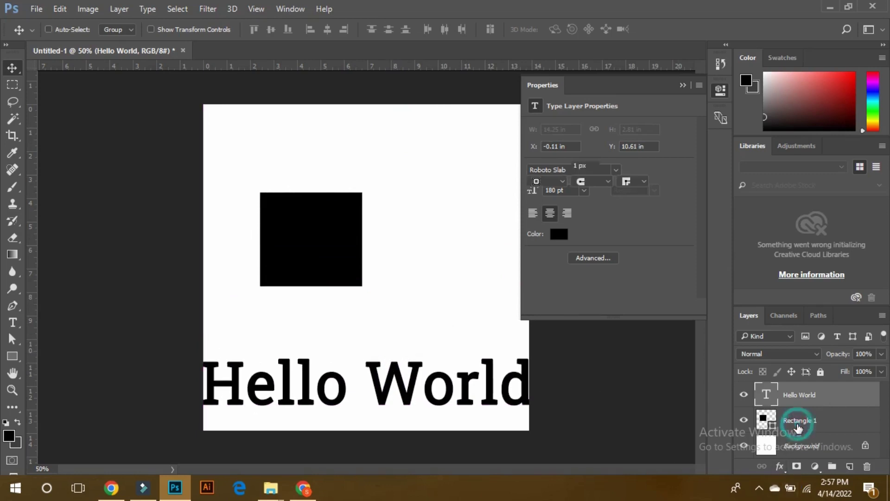
drag(314, 245, 260, 162)
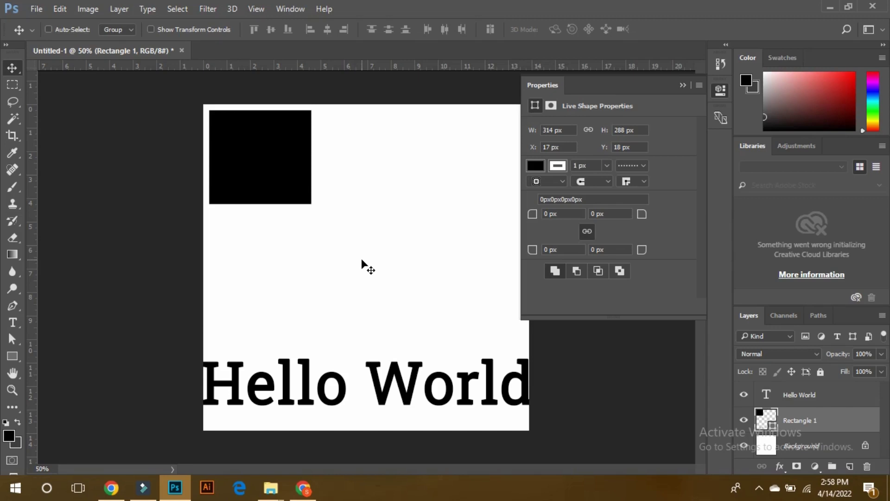
key(ctrl+BackSpace)
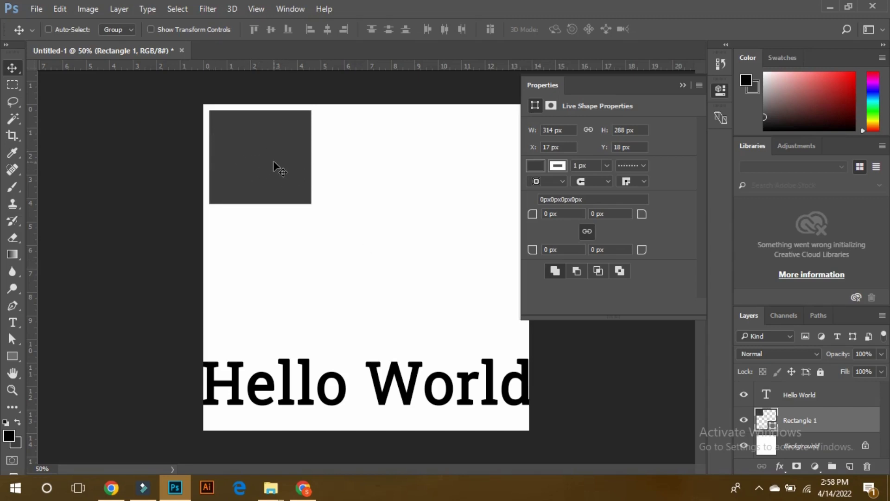
key(alt+BackSpace)
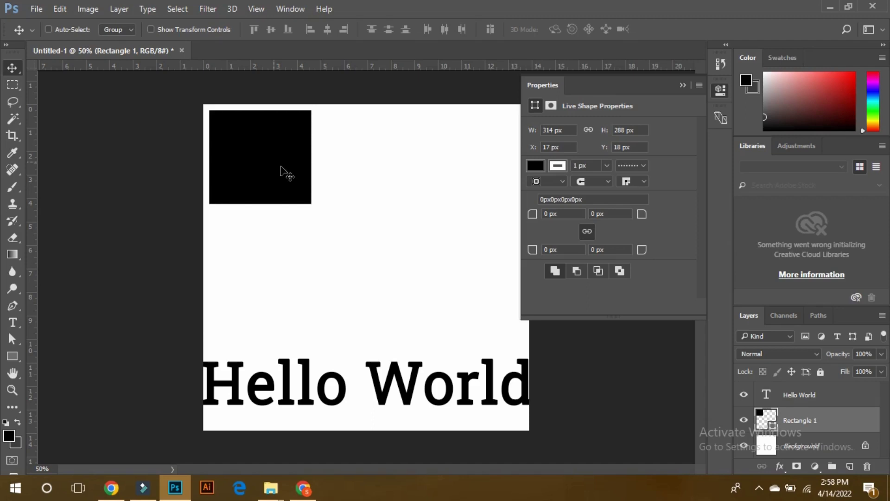
Set the foreground colour to red and fill the Hello World text with it.
click(805, 396)
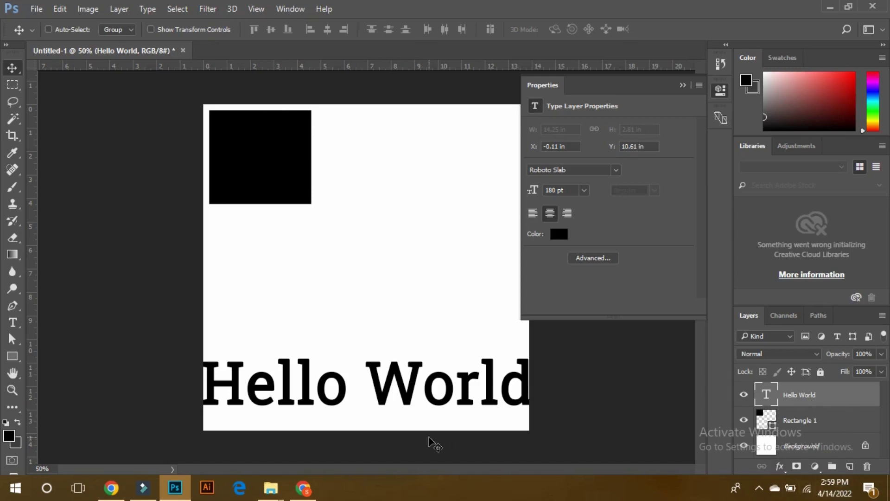
click(9, 437)
click(692, 198)
click(840, 121)
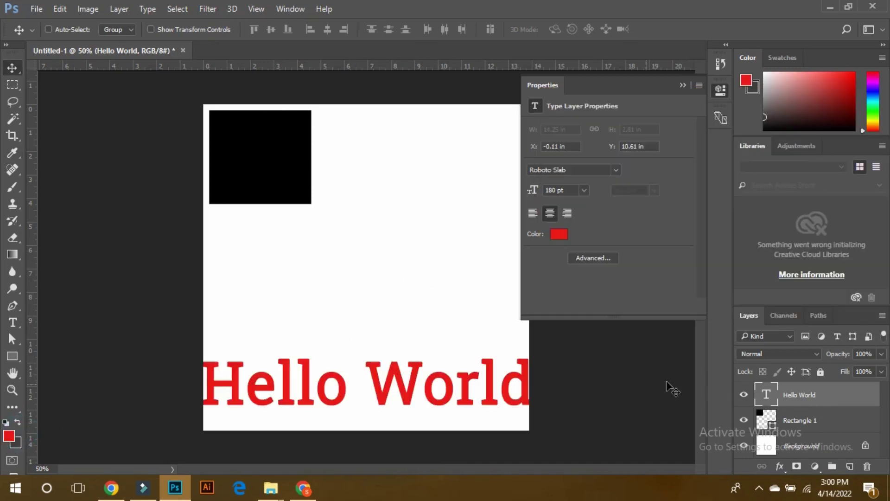
Move the black rectangle near the middle of the canvas and place the Hello World text across it.
click(811, 421)
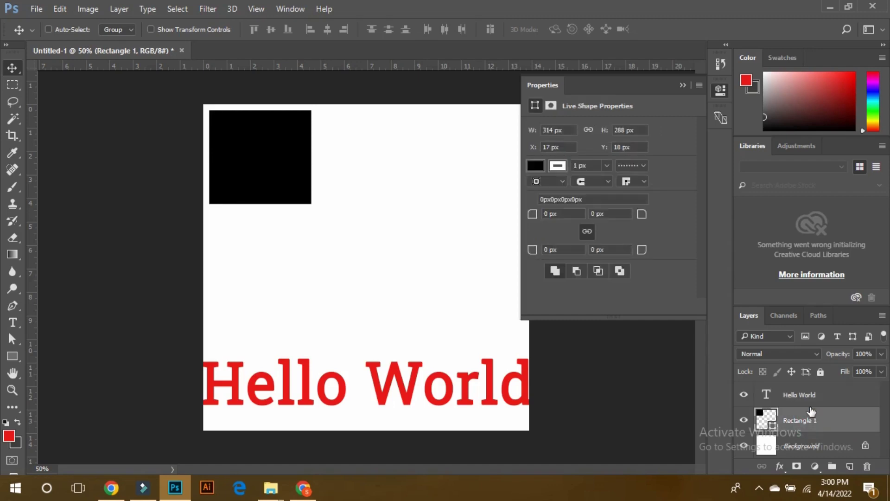
drag(800, 395, 797, 425)
drag(798, 395, 800, 420)
drag(299, 183, 393, 273)
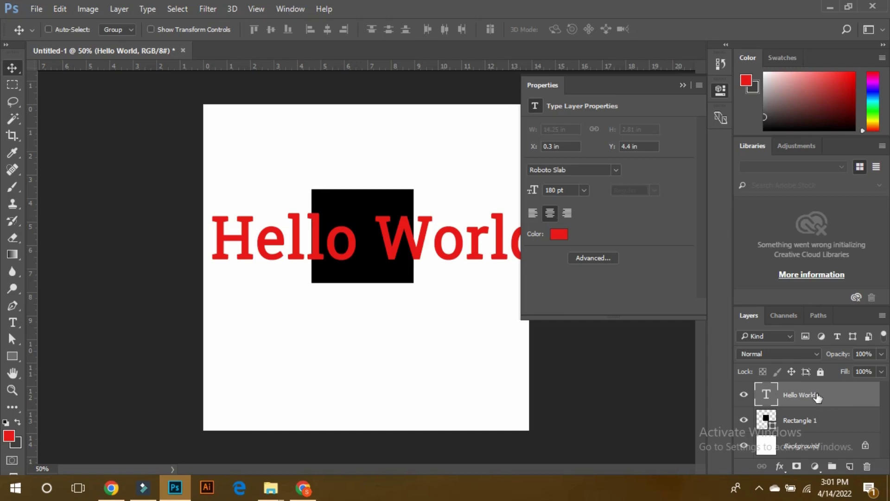
Reorder the Hello World layer below the rectangle layer and back above it.
drag(818, 395, 788, 424)
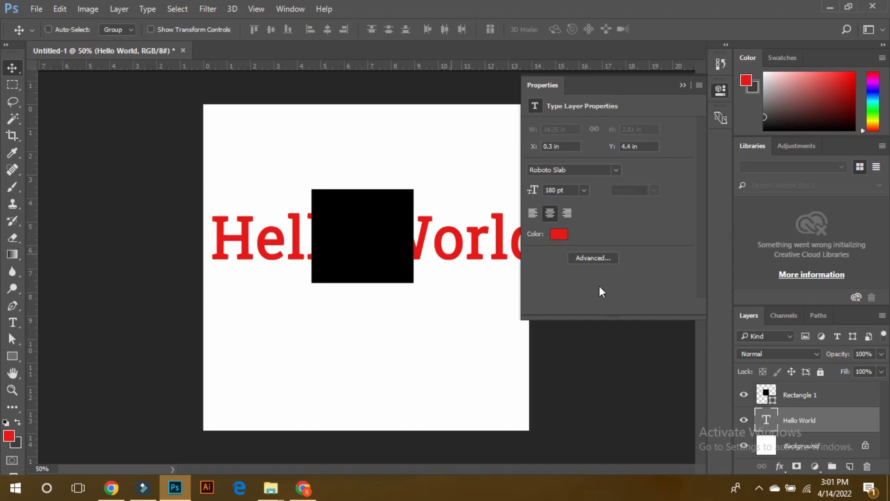
drag(792, 426, 790, 389)
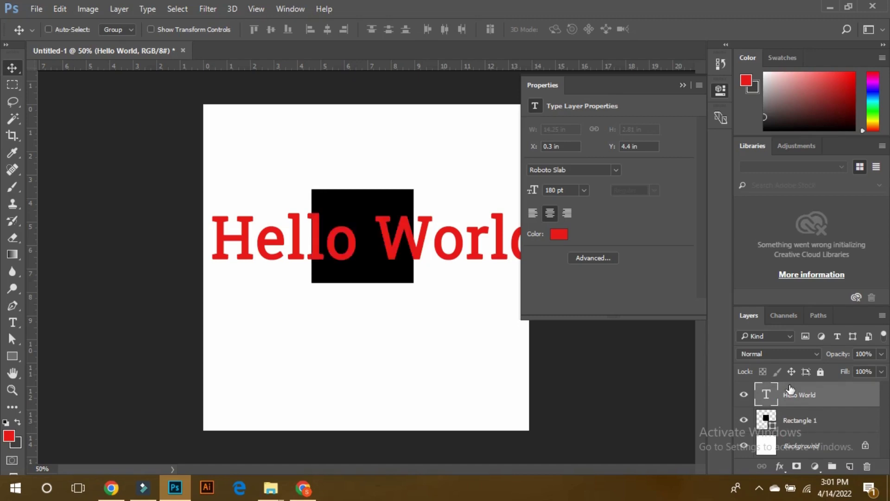
click(419, 258)
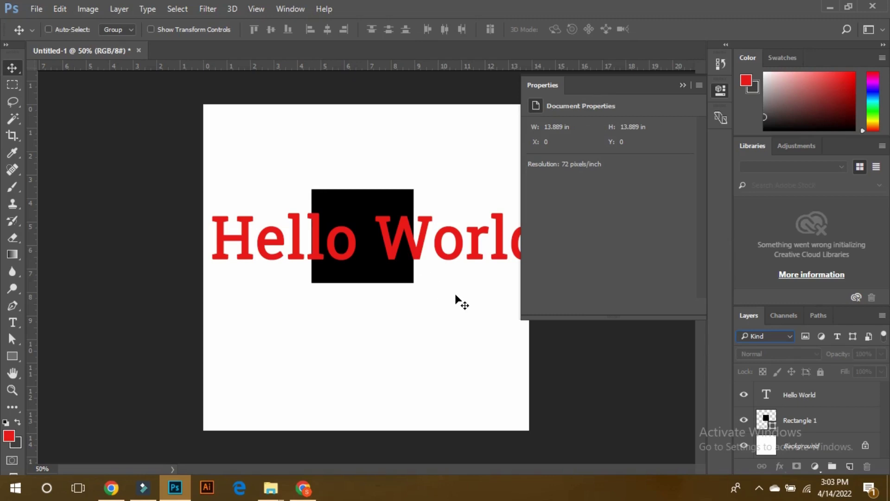
Rename the rectangle layer as "Black Box".
double_click(795, 421)
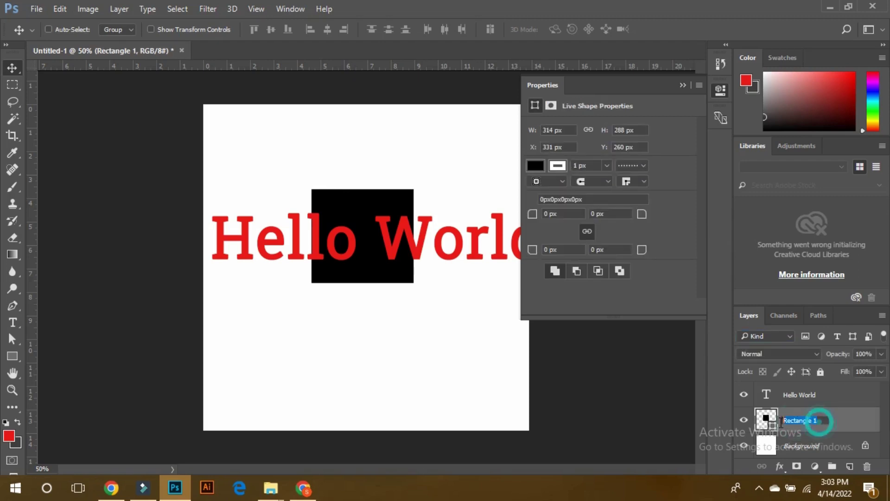
text(Black Box)
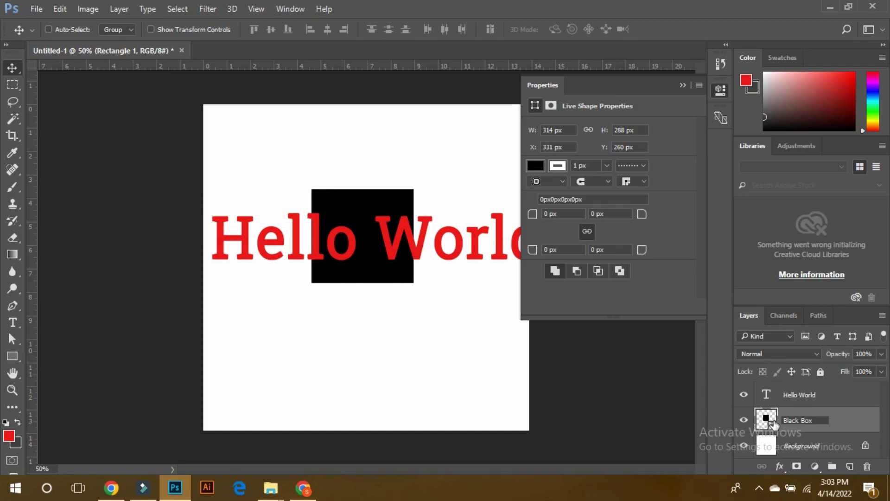
key(Return)
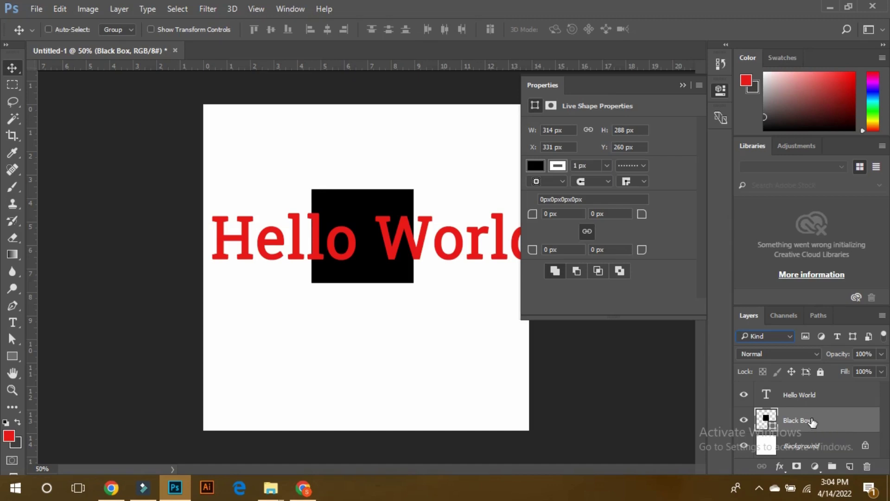
Filter the layers by the name "black box" and clear the filter text.
click(766, 334)
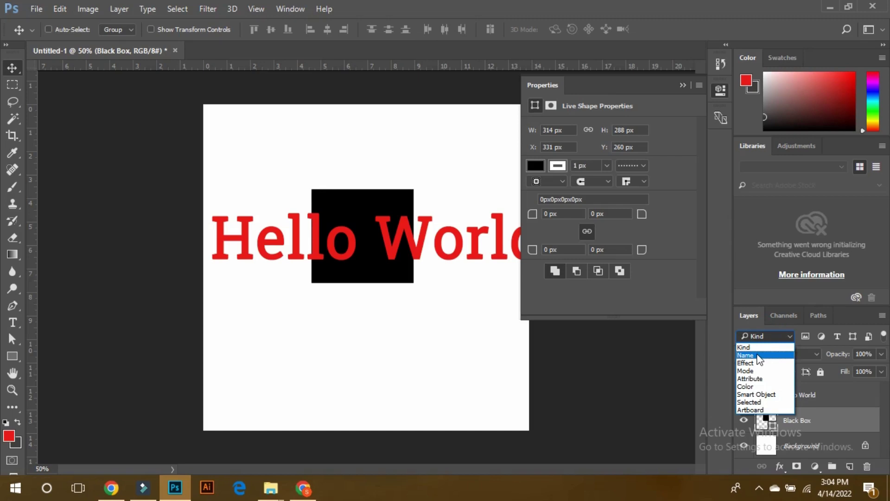
click(758, 355)
click(809, 343)
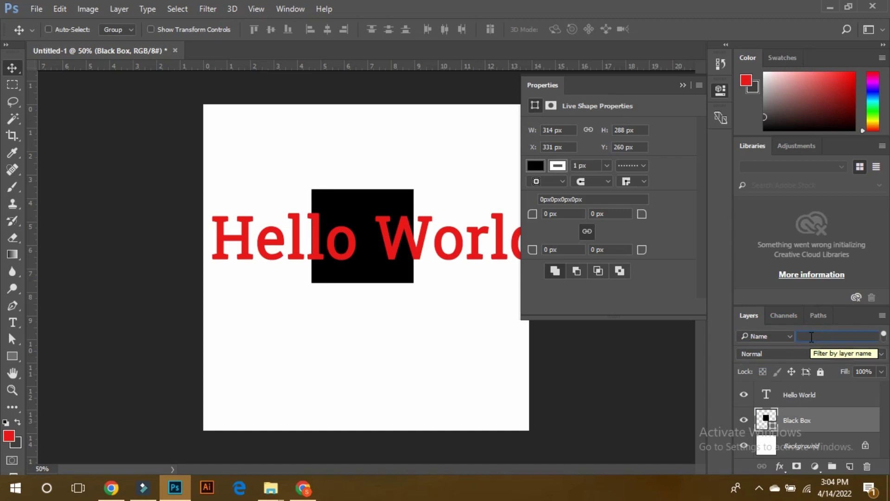
text(black box)
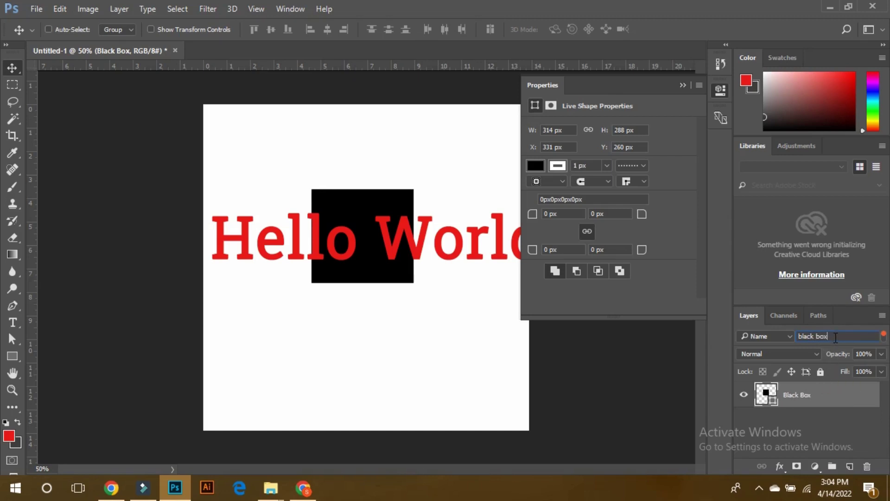
drag(836, 337, 795, 334)
key(BackSpace)
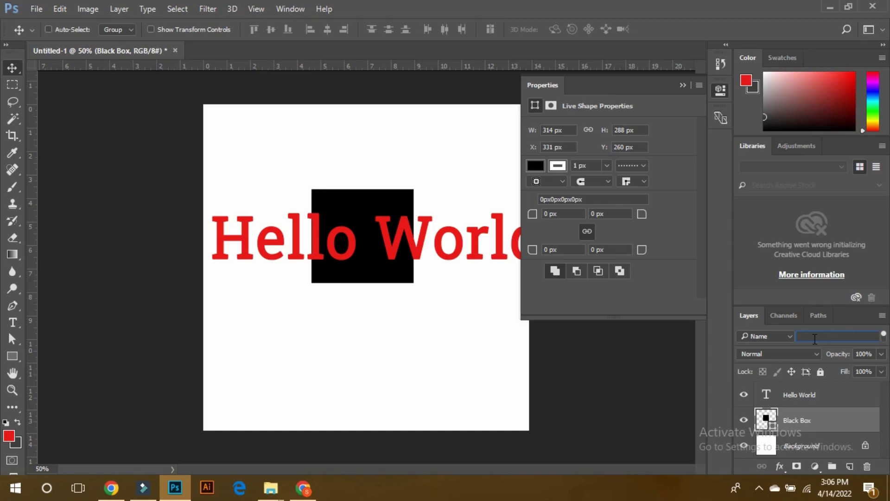
click(765, 354)
click(772, 357)
Delete the Hello World and Black Box layers, keeping only the background.
drag(799, 392, 866, 466)
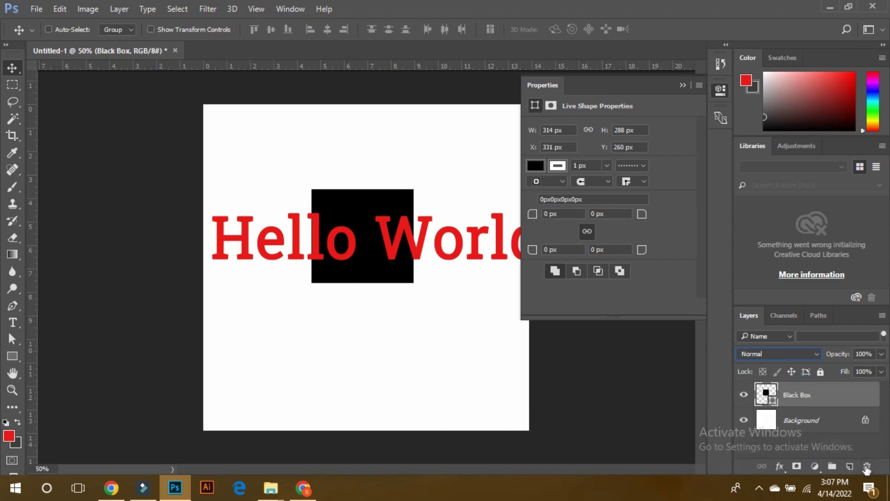
drag(805, 402, 868, 470)
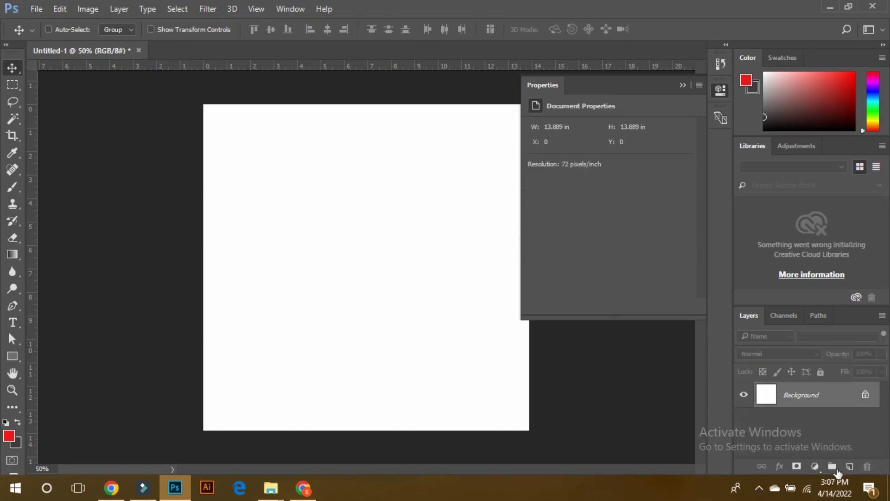
Switch to Chrome, search for "unsplash" in a new tab and open the Unsplash website from the results.
click(303, 490)
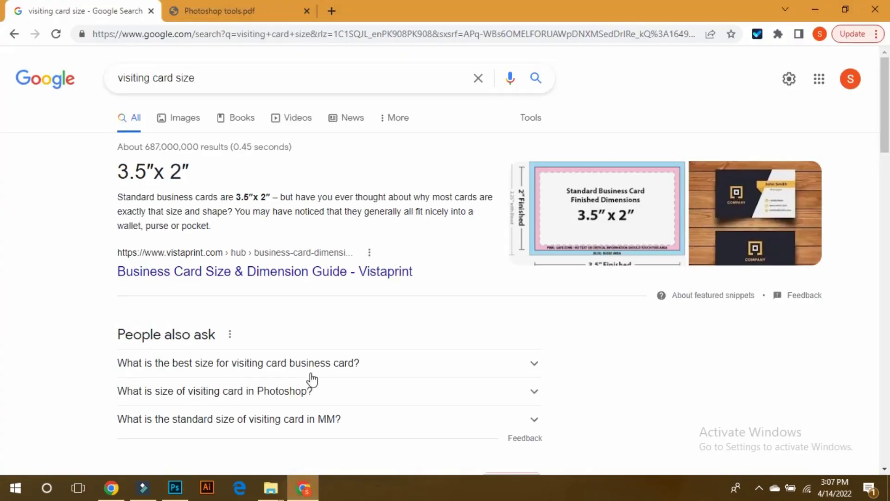
click(332, 11)
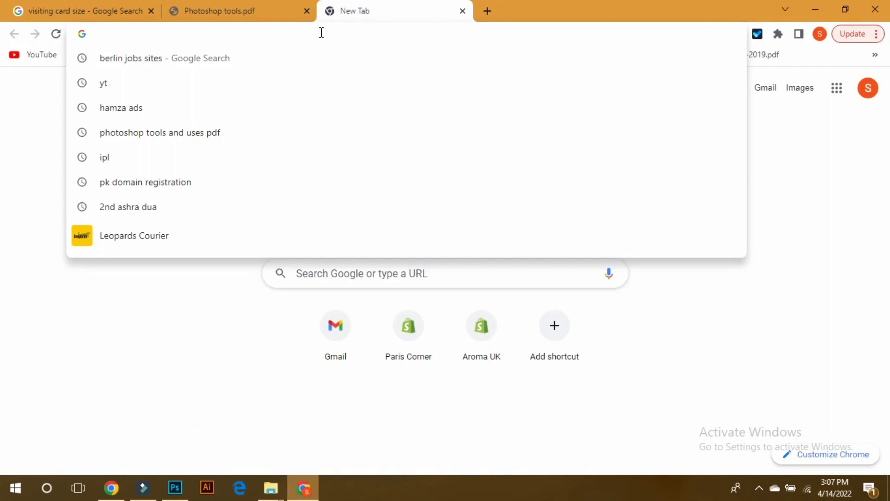
text(unsplas)
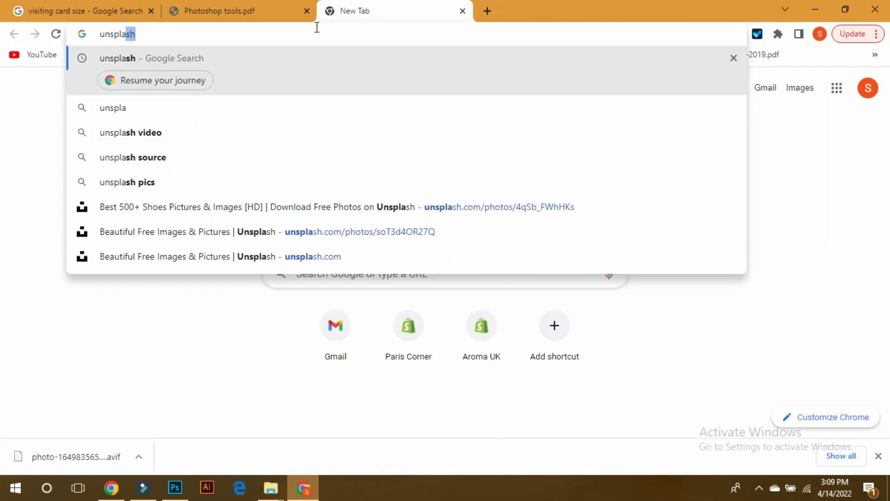
text(h)
key(Delete)
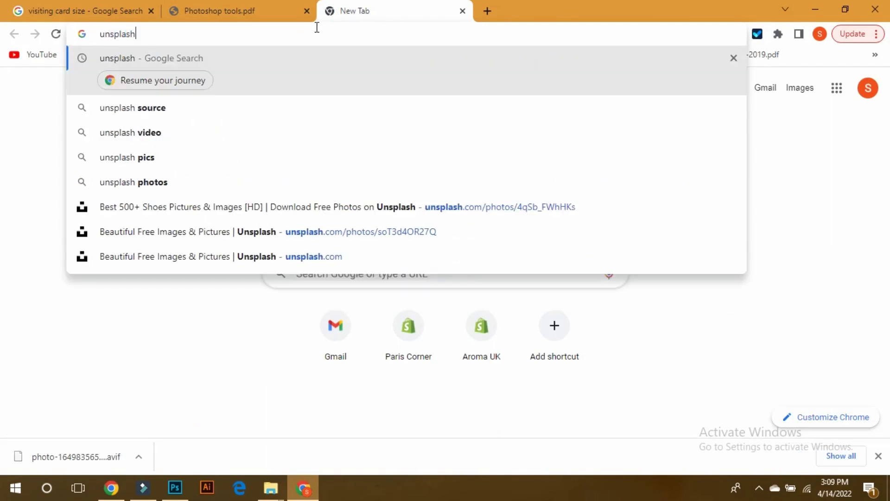
click(160, 64)
click(177, 189)
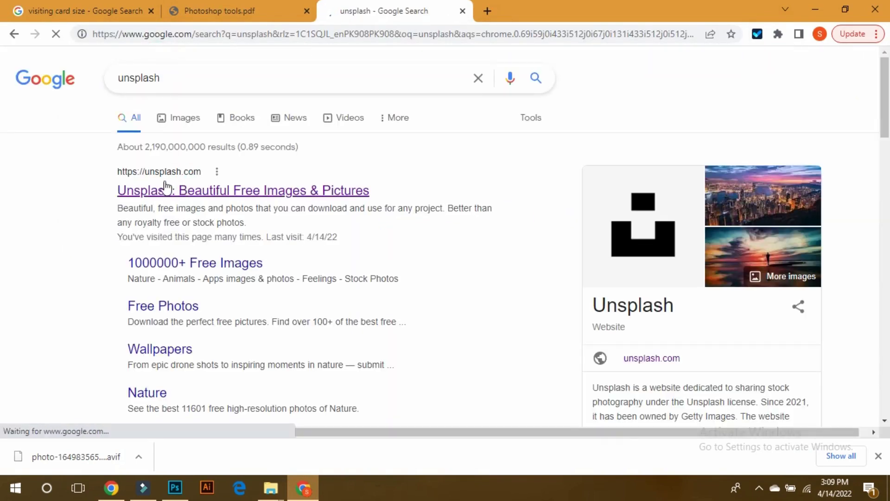
click(249, 197)
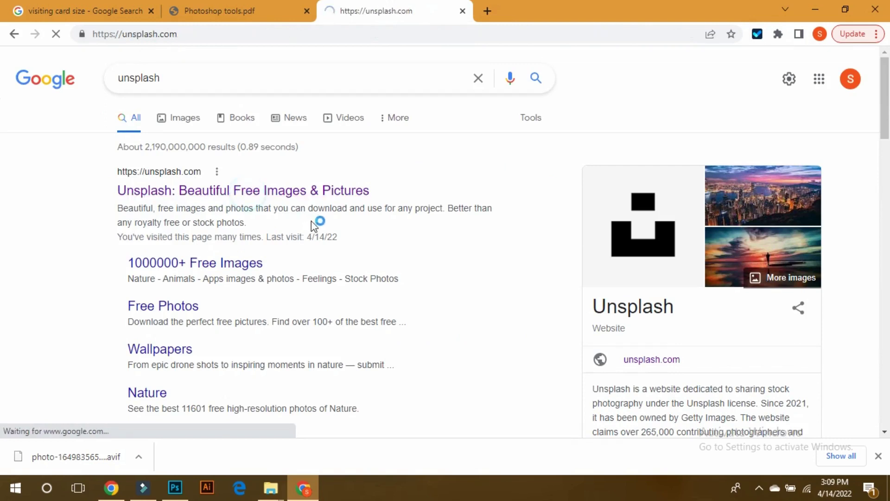
Download the free Unsplash photo of the living room with the black floor lamp.
scroll(394, 215, down, 10)
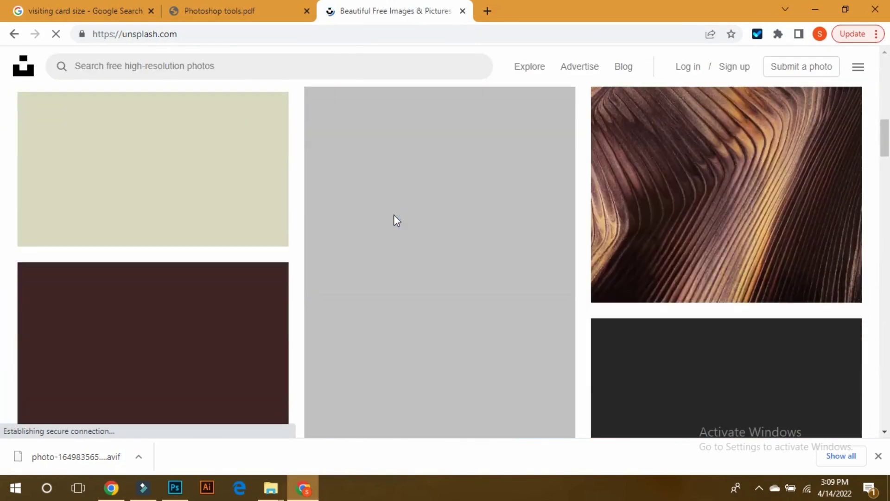
scroll(394, 215, down, 5)
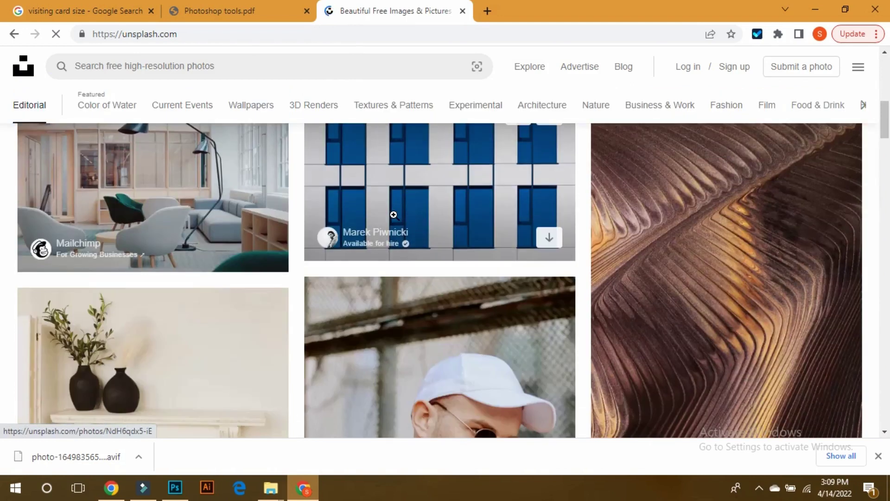
scroll(251, 267, up, 5)
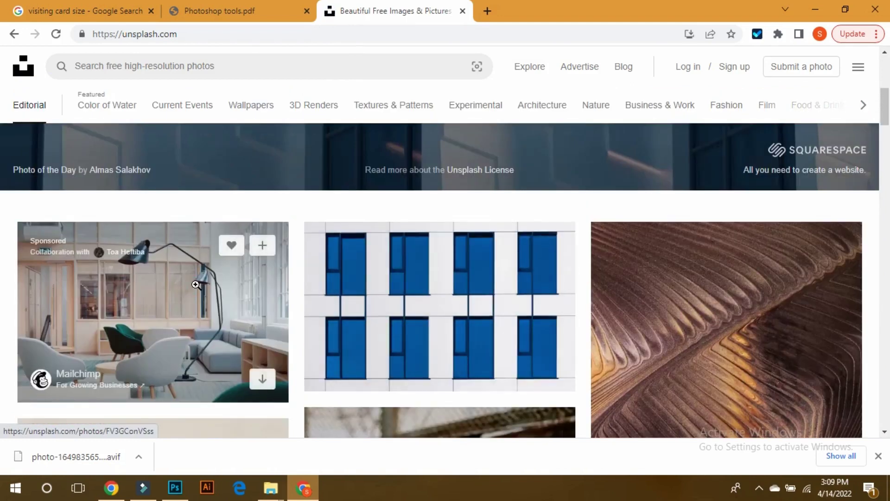
click(196, 285)
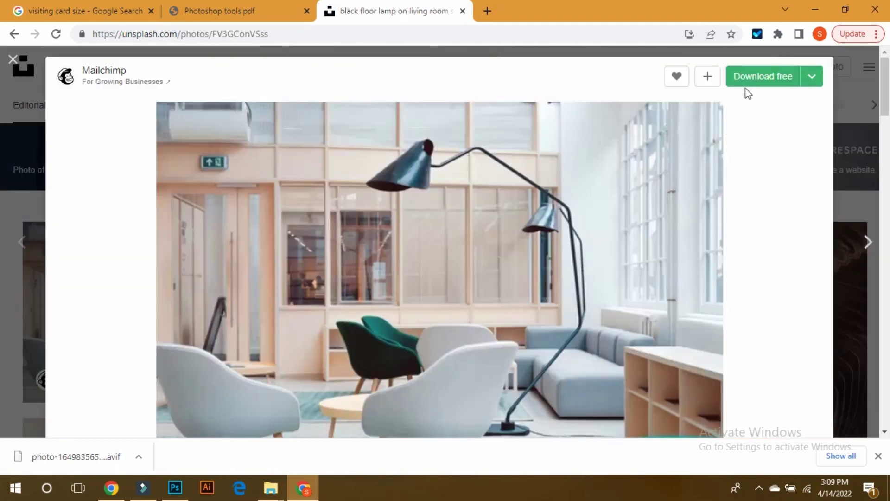
click(751, 84)
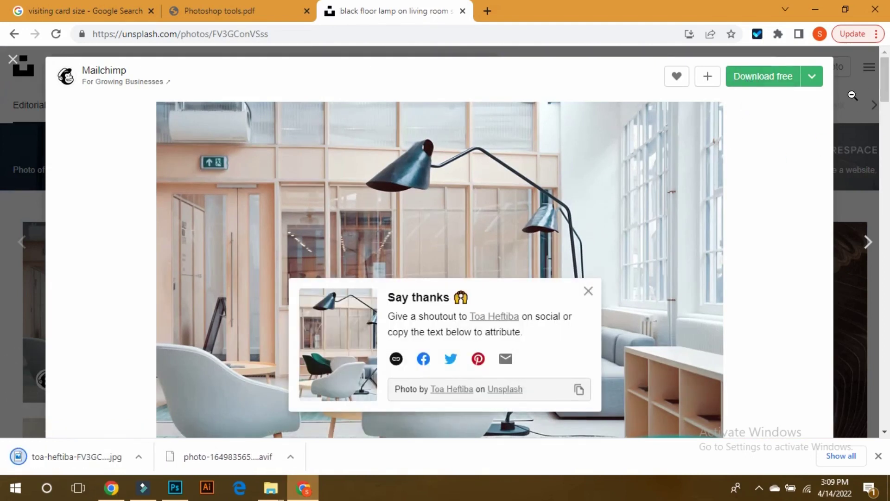
Close the lamp photo preview, then find and download the photo of orange-yellow flowers among dark leaves.
click(29, 294)
click(844, 89)
scroll(449, 201, down, 15)
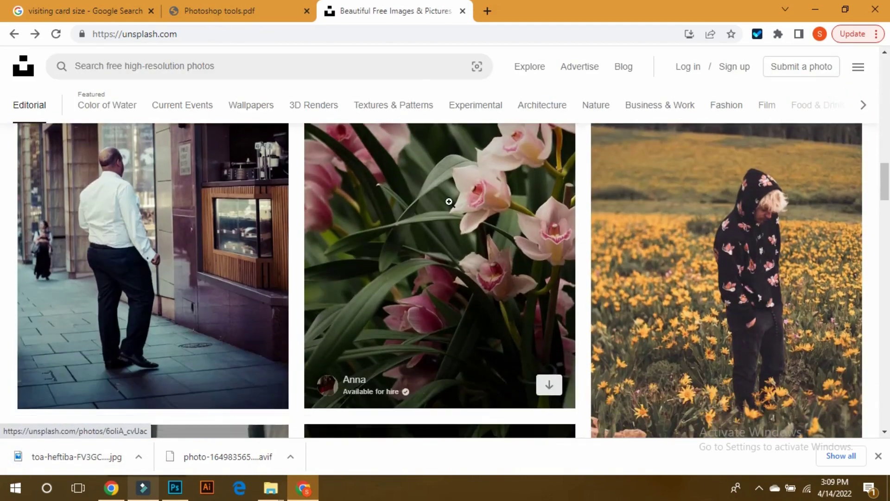
scroll(446, 218, down, 5)
scroll(442, 231, up, 2)
click(441, 234)
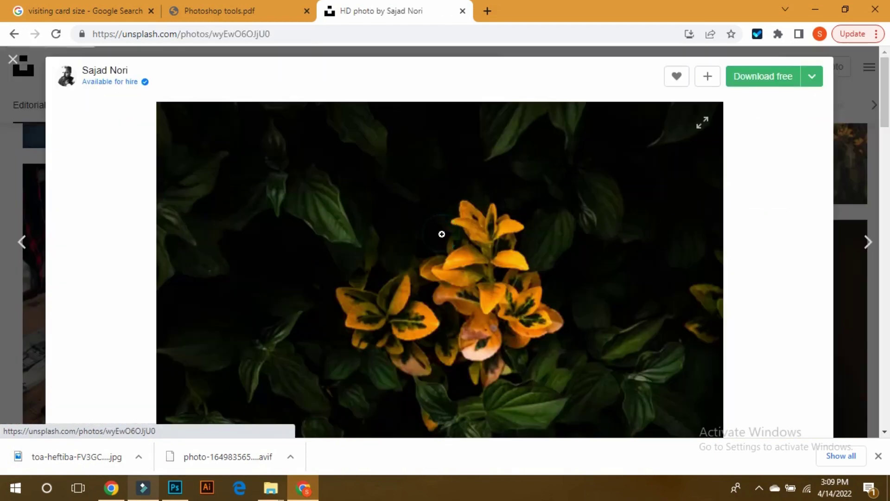
click(755, 79)
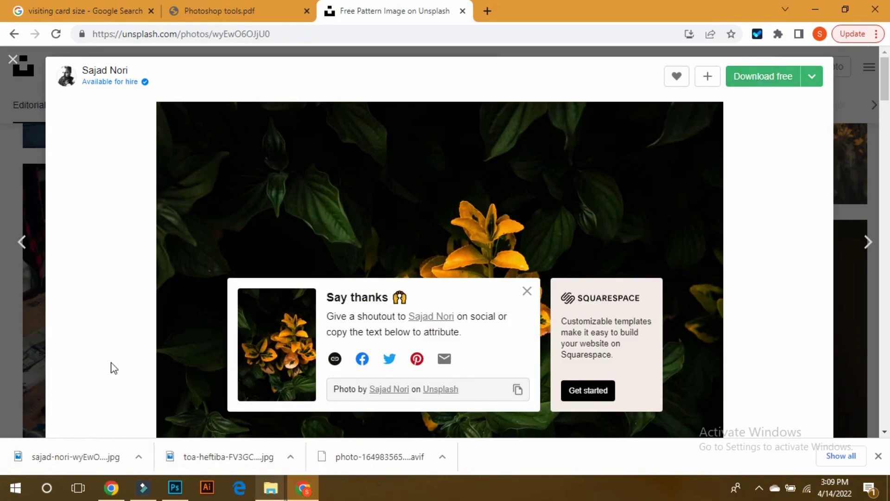
Place the living room photo from the Downloads folder into the Photoshop document, scaled to about 40.5% to cover the canvas.
mouse_move(271, 486)
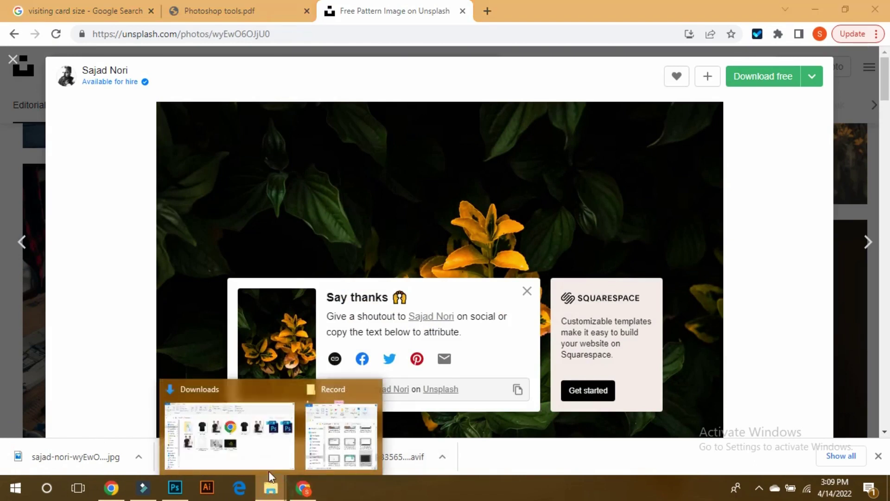
click(261, 447)
right_click(387, 406)
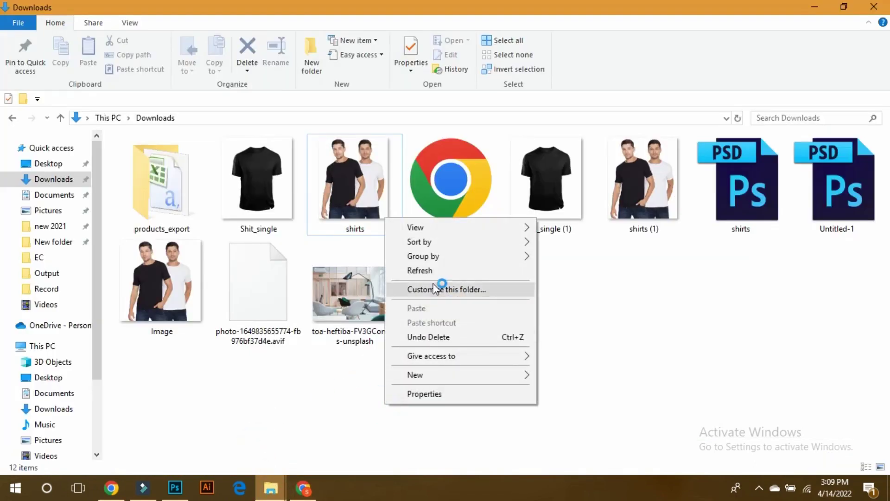
click(421, 273)
drag(367, 290, 340, 248)
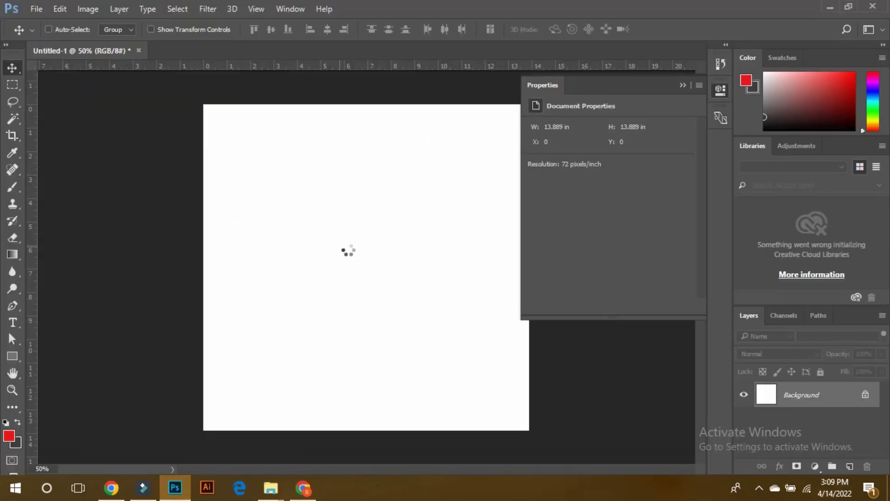
click(683, 86)
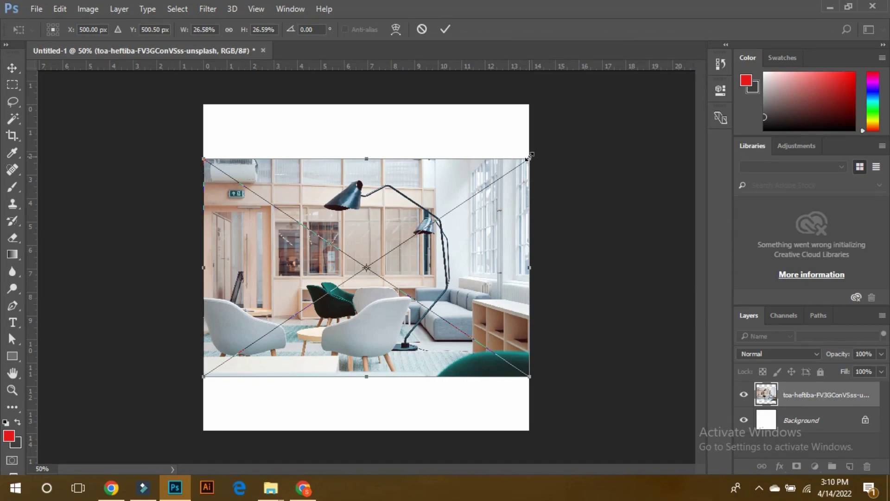
drag(529, 158, 612, 95)
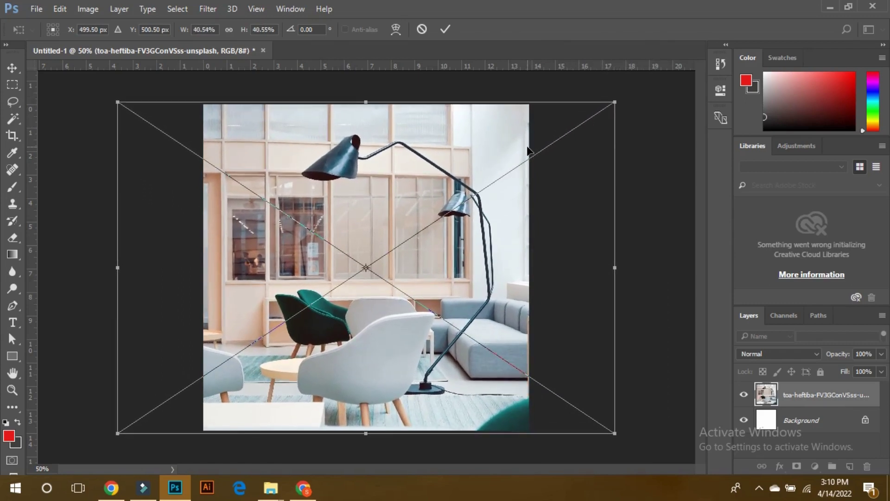
key(Return)
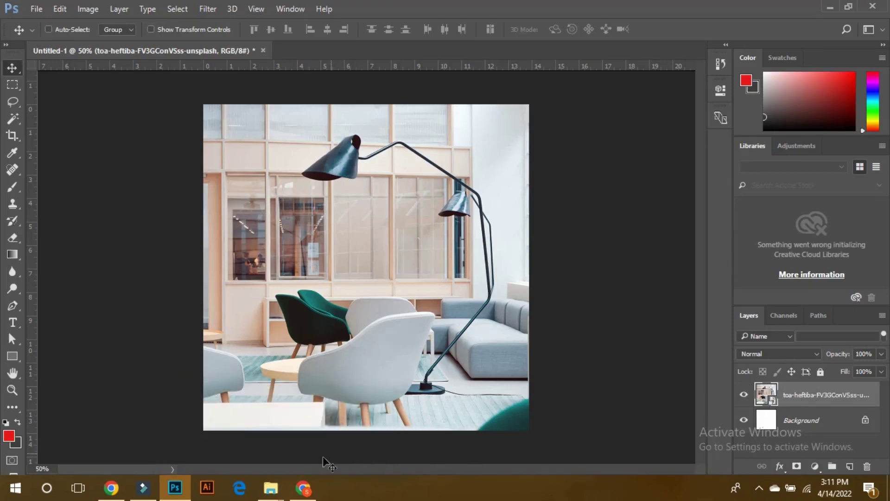
Place the flower photo from the Downloads folder above the living room layer, scaled to about 27% to cover the canvas.
mouse_move(271, 488)
click(251, 444)
drag(462, 278, 386, 250)
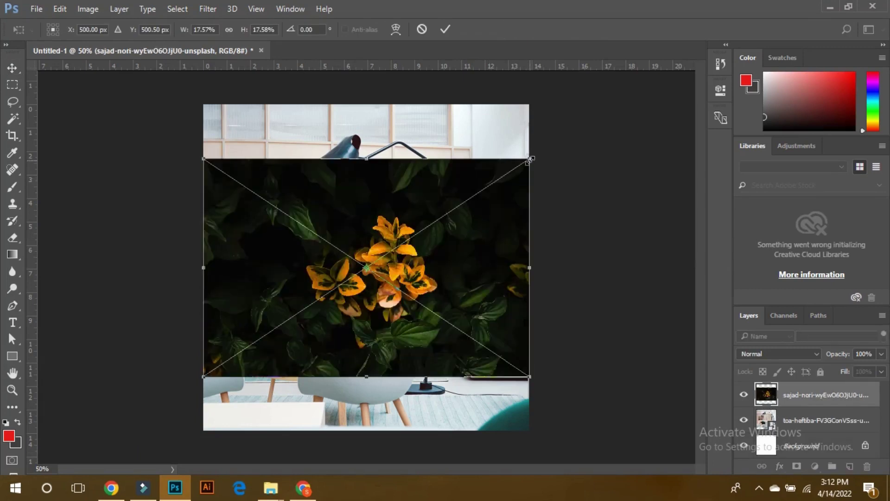
drag(530, 160, 611, 93)
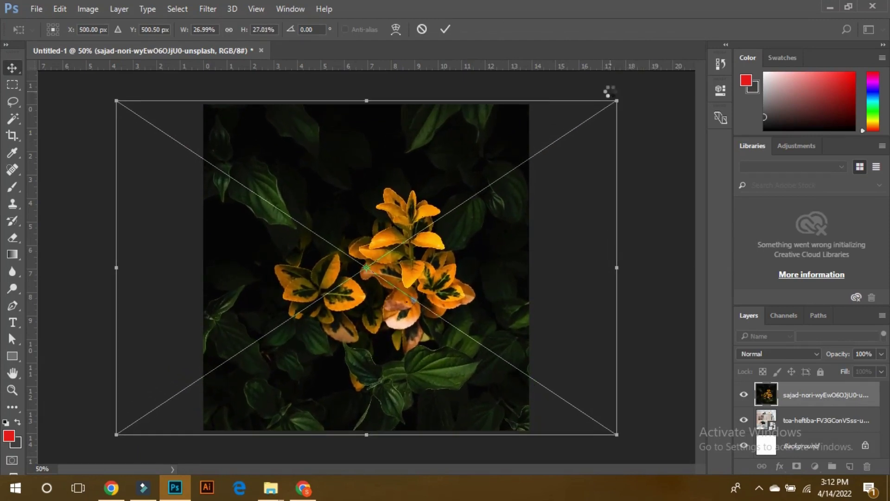
key(Return)
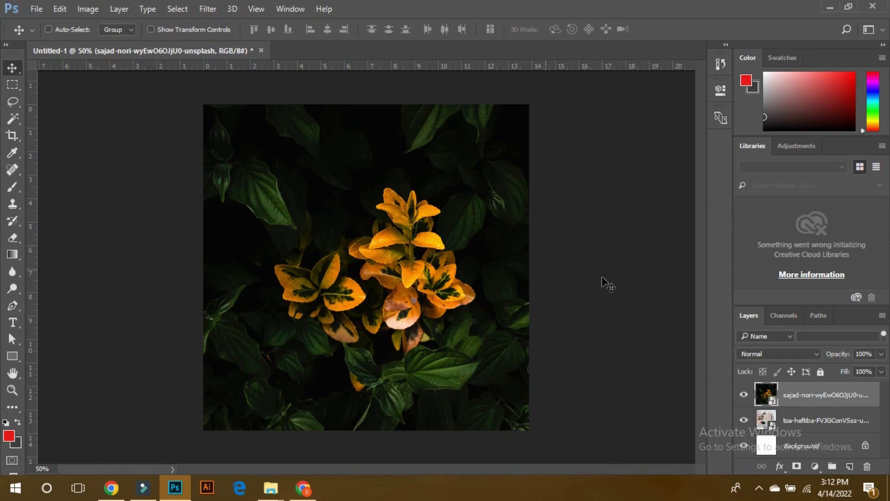
Try the Darken, Multiply and Color Dodge blend modes on the flower layer.
click(760, 357)
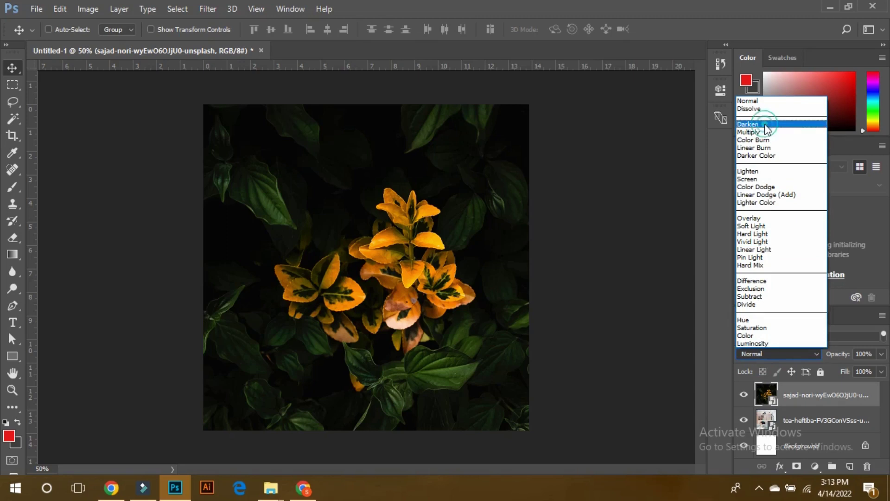
click(765, 124)
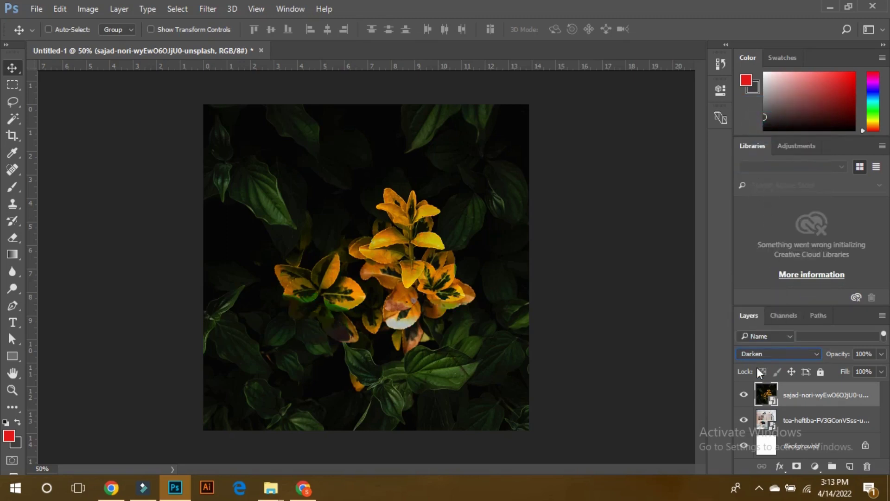
click(763, 355)
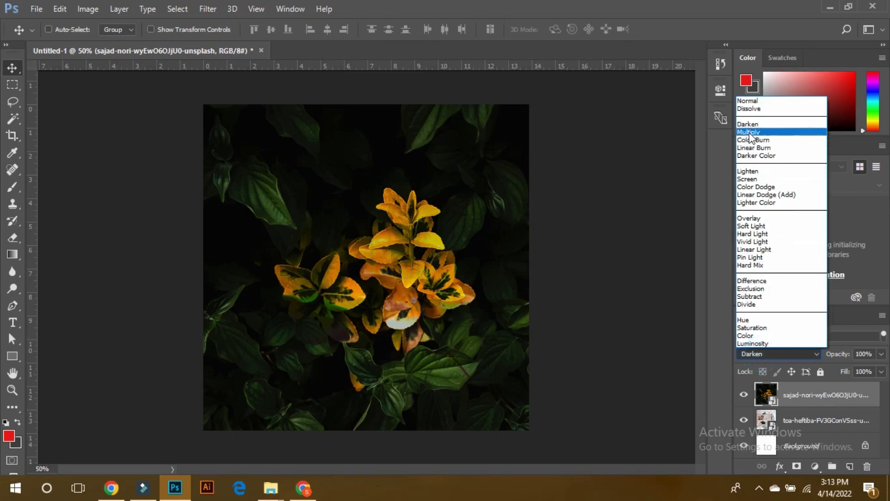
click(753, 132)
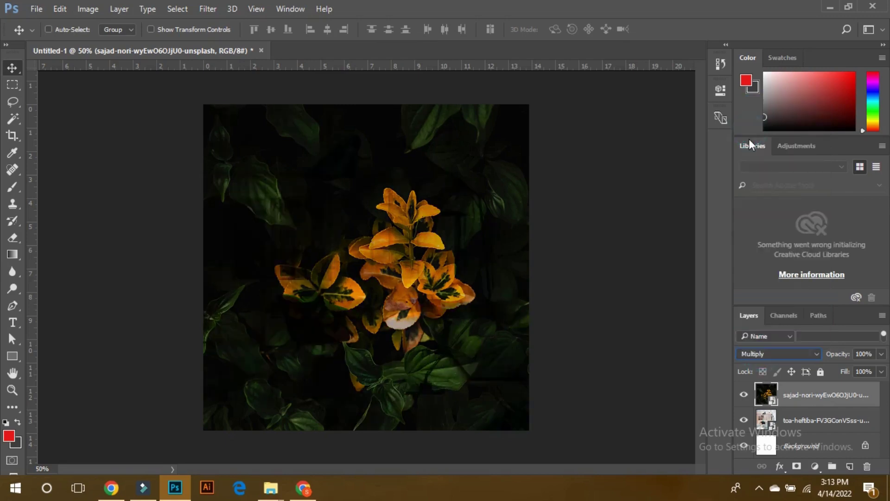
click(773, 356)
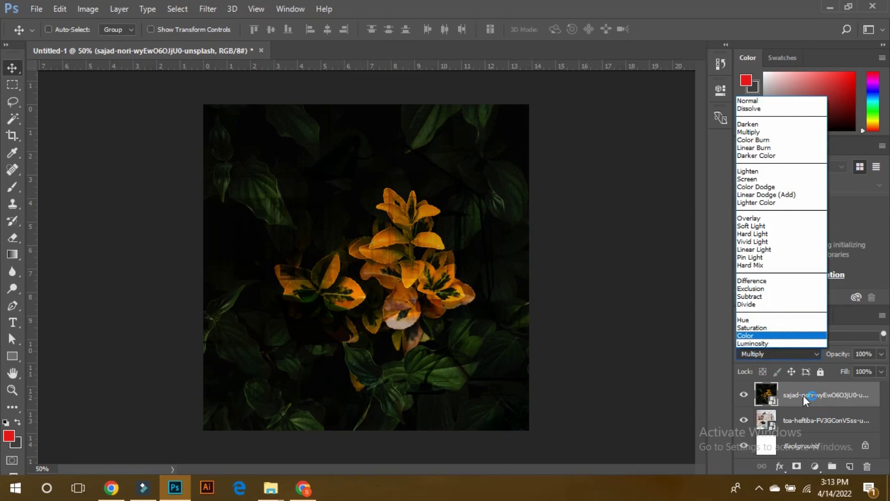
click(762, 187)
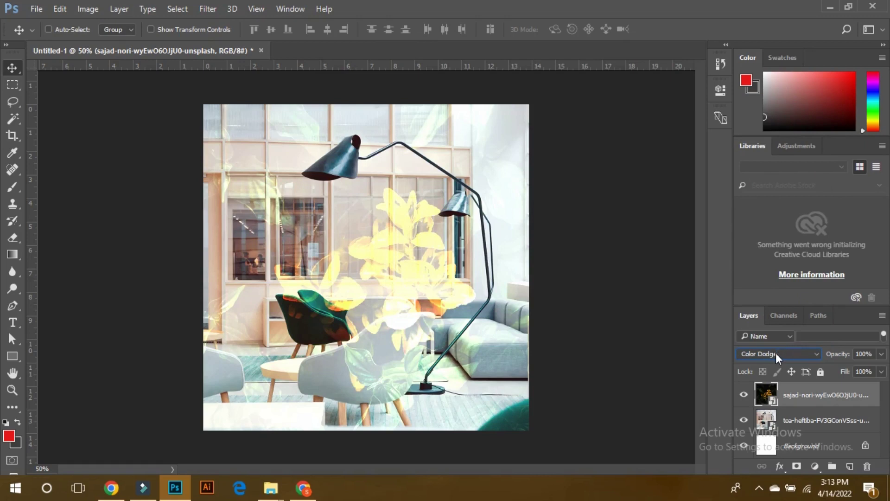
Try the Soft Light, Vivid Light and Hard Mix blend modes on the flower layer.
click(777, 358)
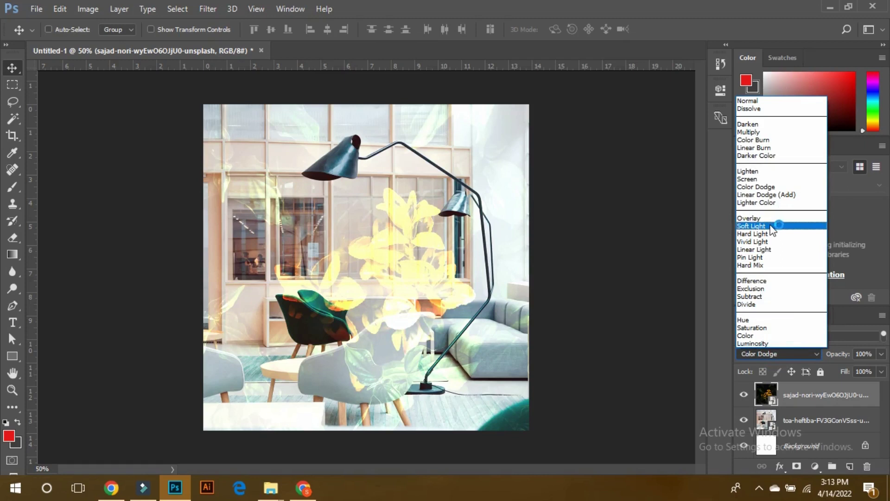
click(772, 229)
click(777, 357)
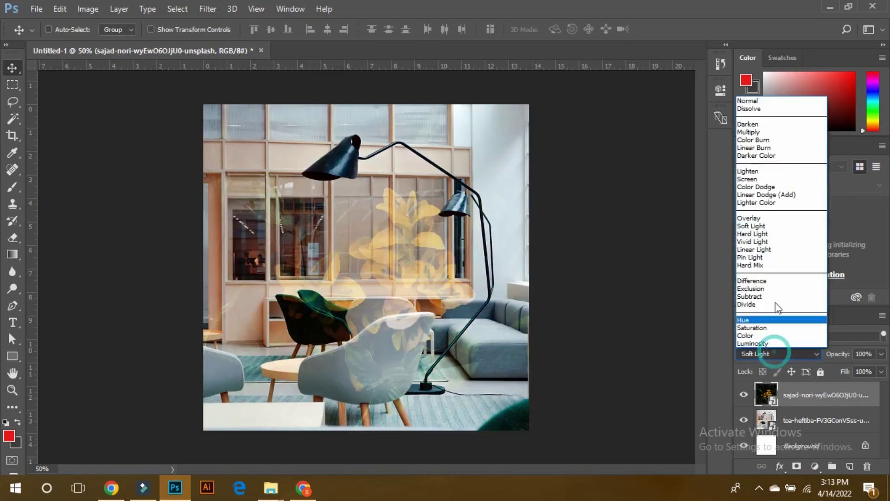
click(765, 245)
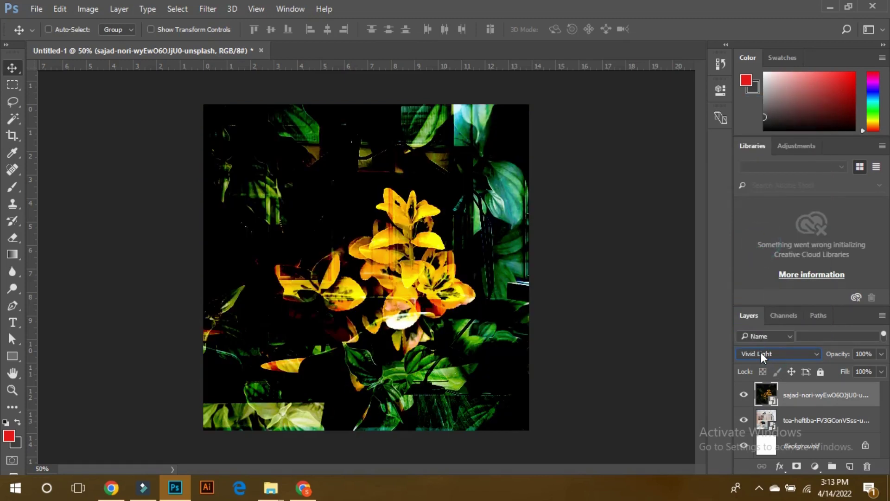
click(763, 356)
click(762, 269)
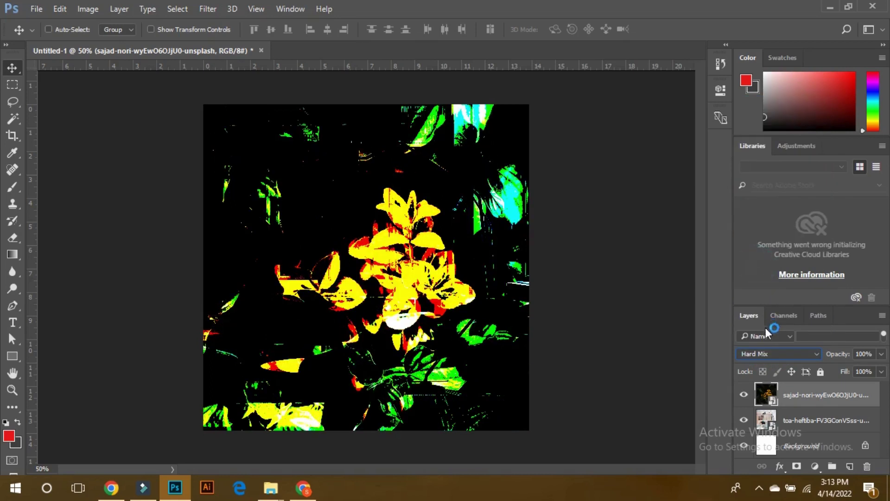
Try the Saturation blend mode on the flower layer, then set it to Color.
click(766, 358)
click(768, 360)
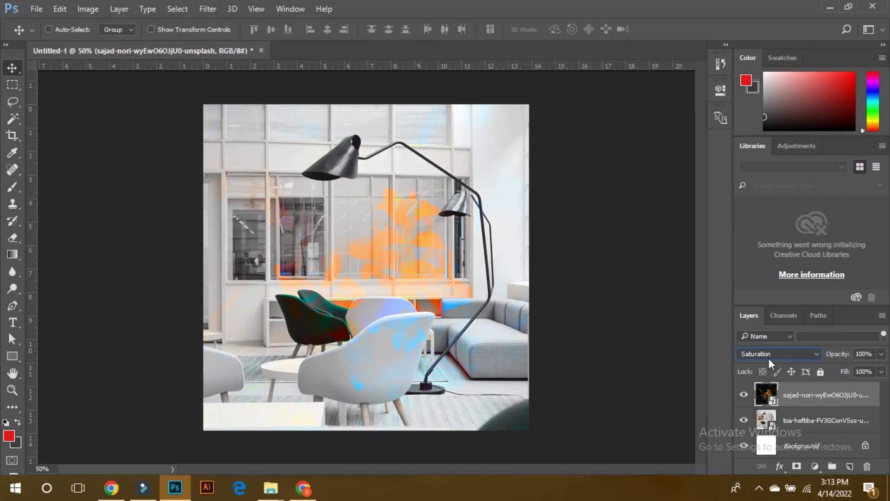
click(769, 359)
click(763, 343)
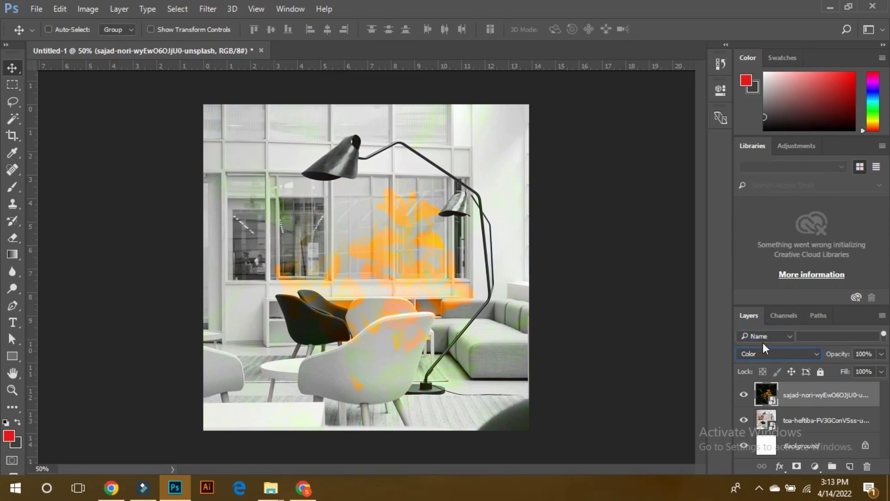
Try the Pin Light and Overlay blend modes on the flower layer, then set it back to Normal.
click(767, 359)
click(765, 260)
click(772, 353)
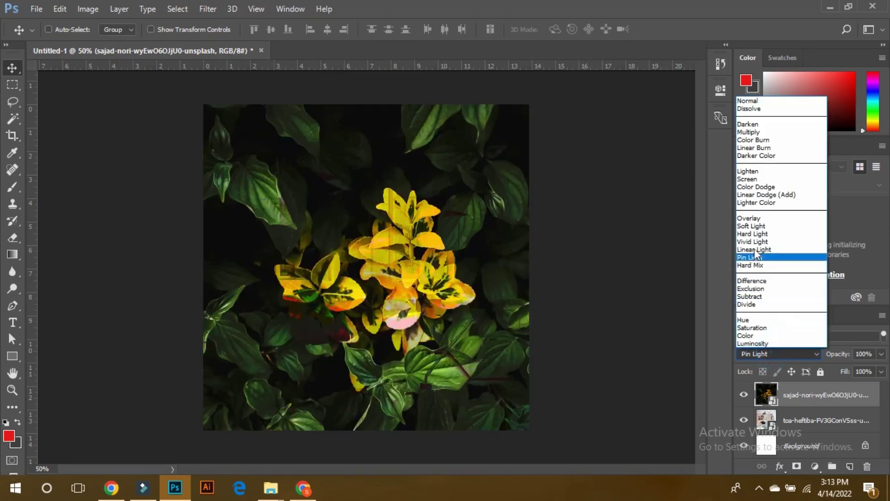
click(749, 218)
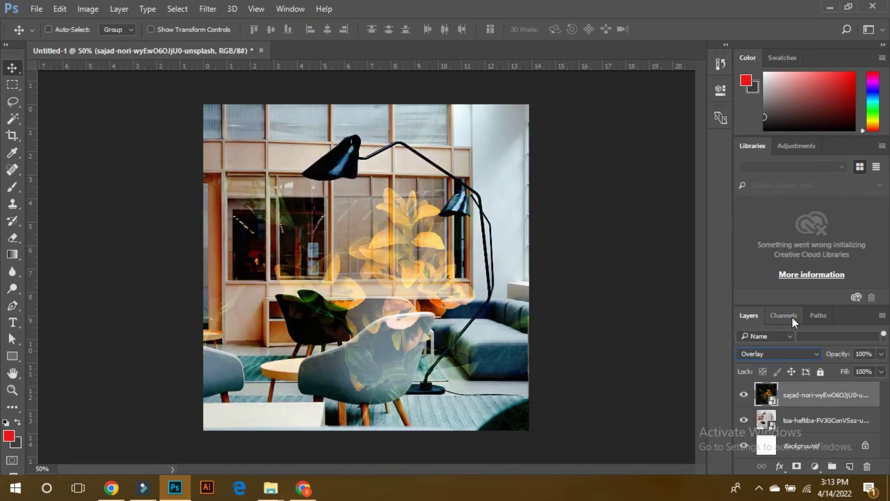
click(783, 357)
click(784, 104)
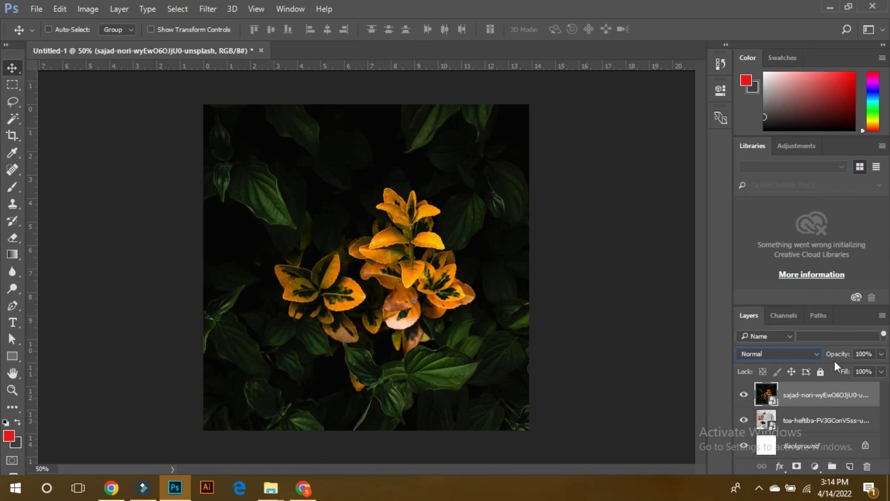
Try the Opacity and Fill sliders on the flower layer.
click(881, 354)
mouse_move(881, 372)
mouse_down()
mouse_move(839, 374)
mouse_move(883, 371)
mouse_up()
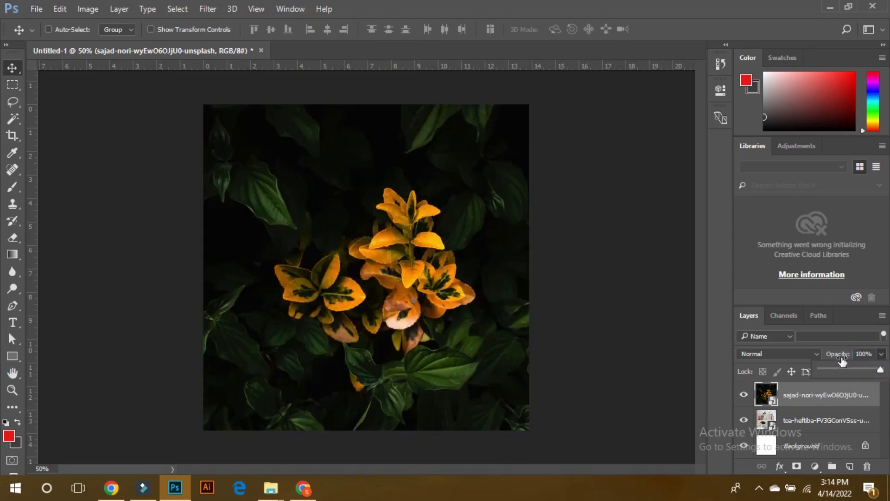
click(819, 354)
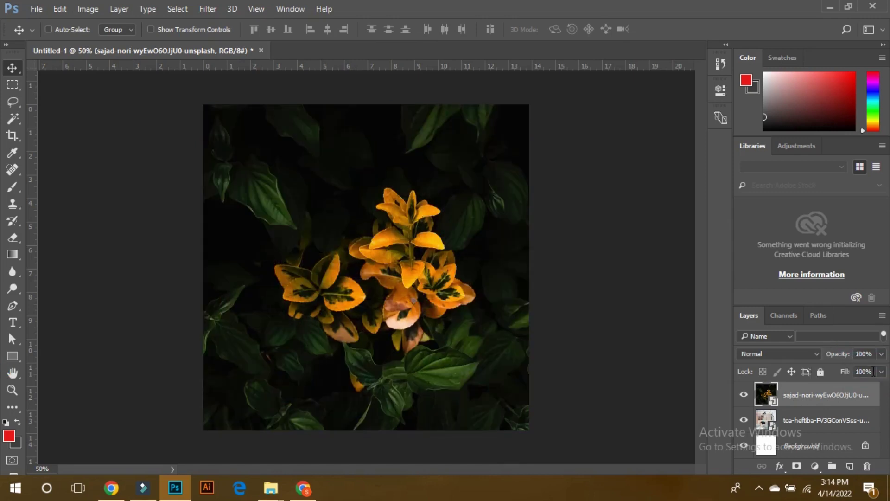
click(882, 372)
mouse_move(869, 389)
mouse_down()
mouse_move(830, 389)
mouse_move(856, 389)
mouse_up()
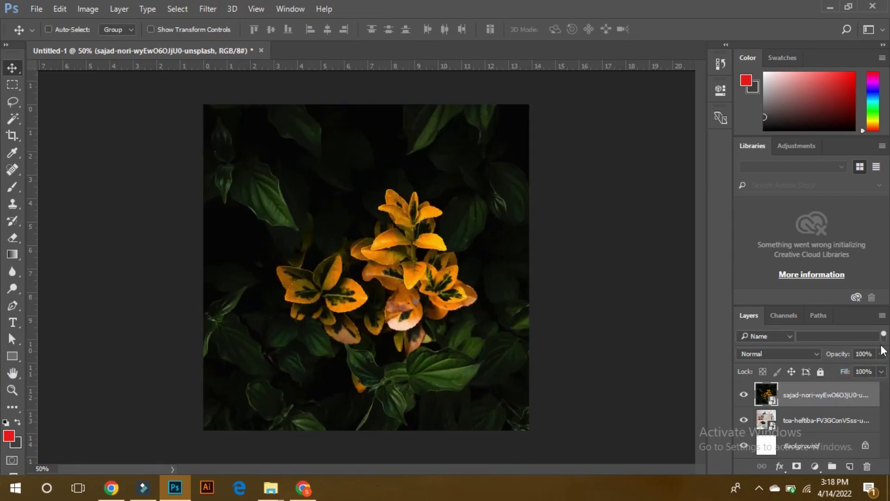
Fully lock and unlock the flower layer, then move it slightly down to reveal a strip of the photo beneath.
click(819, 371)
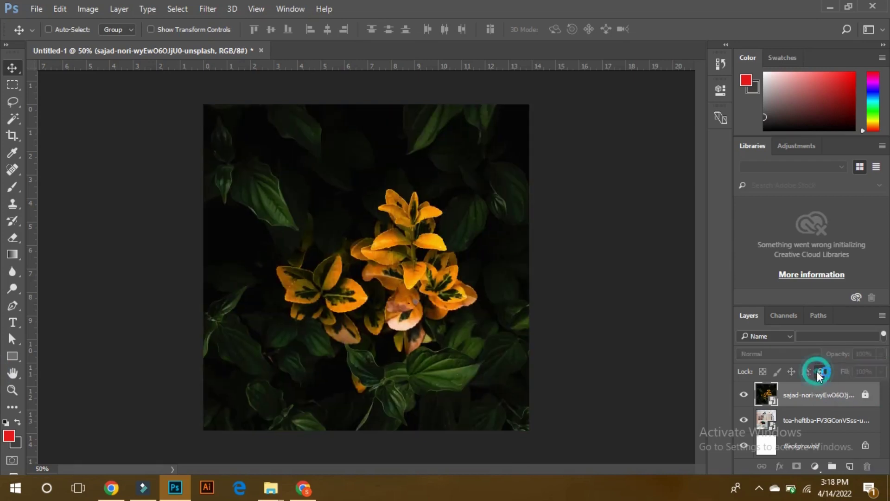
click(820, 372)
mouse_move(408, 200)
mouse_down()
mouse_move(393, 277)
mouse_move(407, 175)
mouse_move(415, 209)
mouse_up()
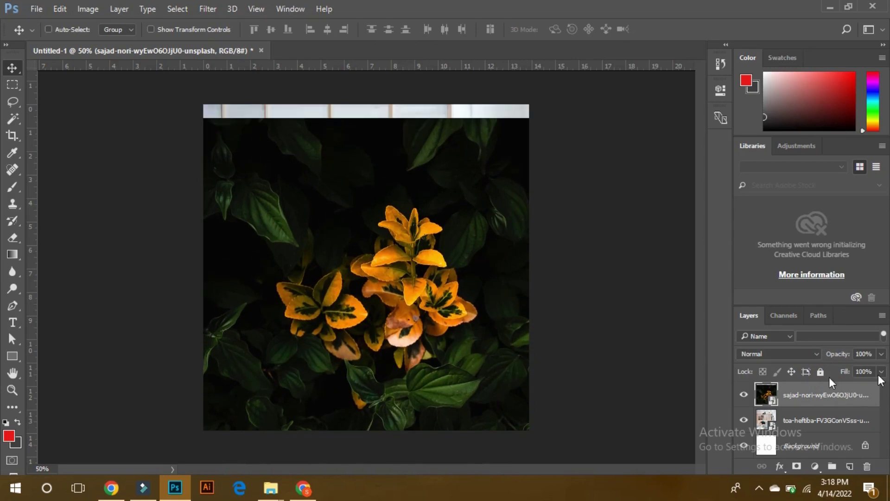
Fully lock the flower layer, try to move it on the canvas, then unlock it.
click(820, 372)
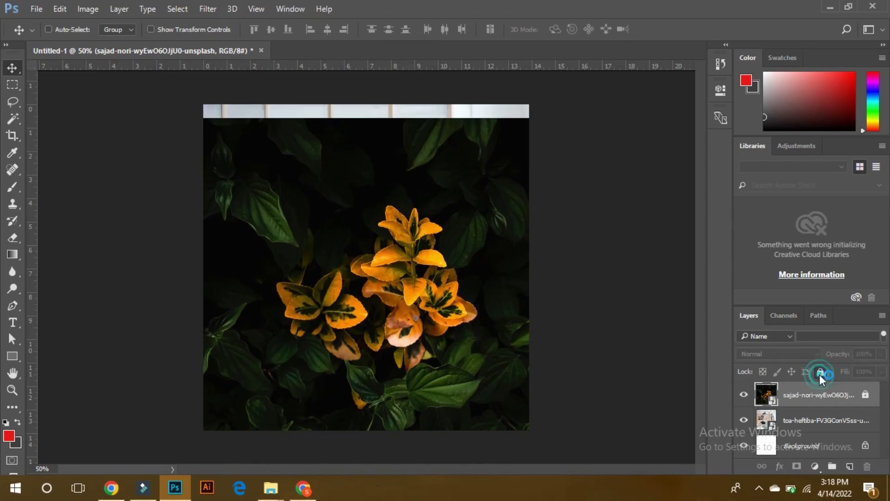
drag(425, 313, 404, 231)
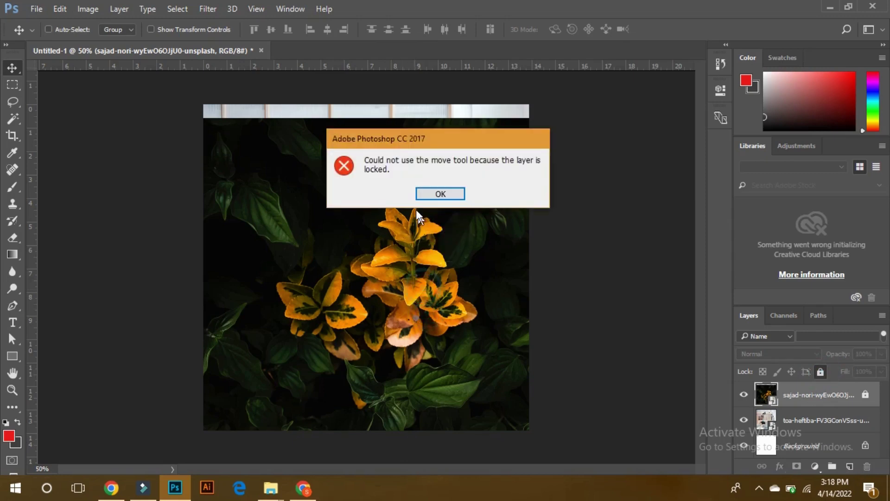
click(452, 194)
click(438, 300)
click(433, 193)
click(399, 238)
click(440, 194)
click(820, 372)
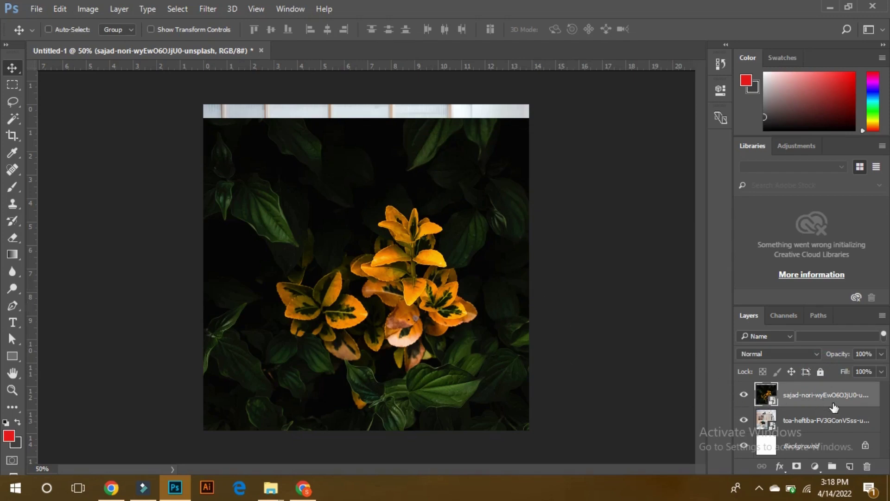
Delete the flower layer and add a new empty layer named Brush above the living room photo.
drag(800, 391, 867, 465)
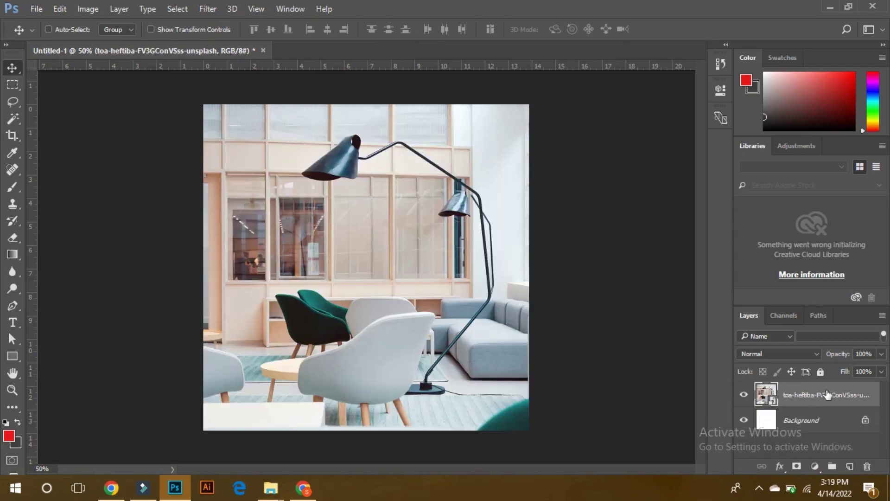
click(849, 466)
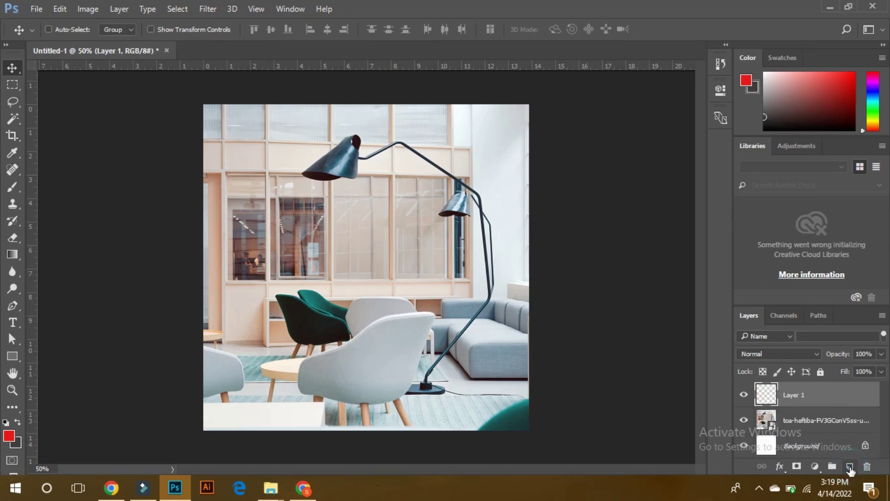
double_click(813, 395)
text(Brush)
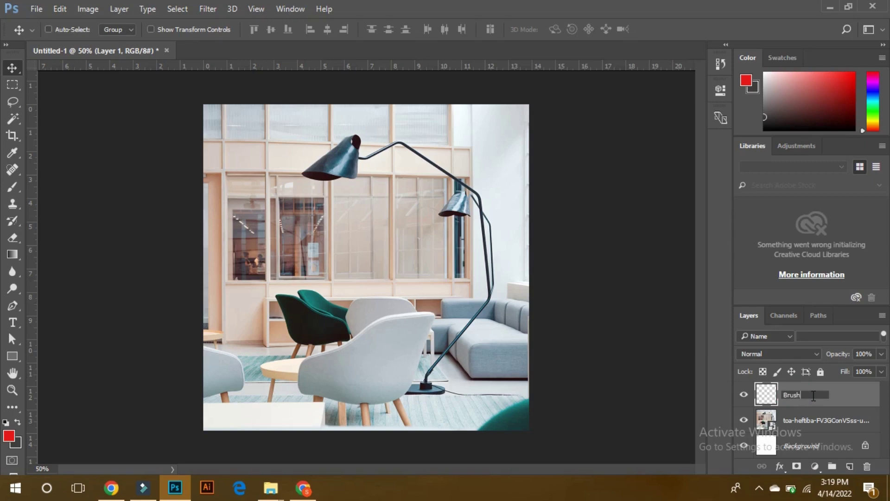
key(Return)
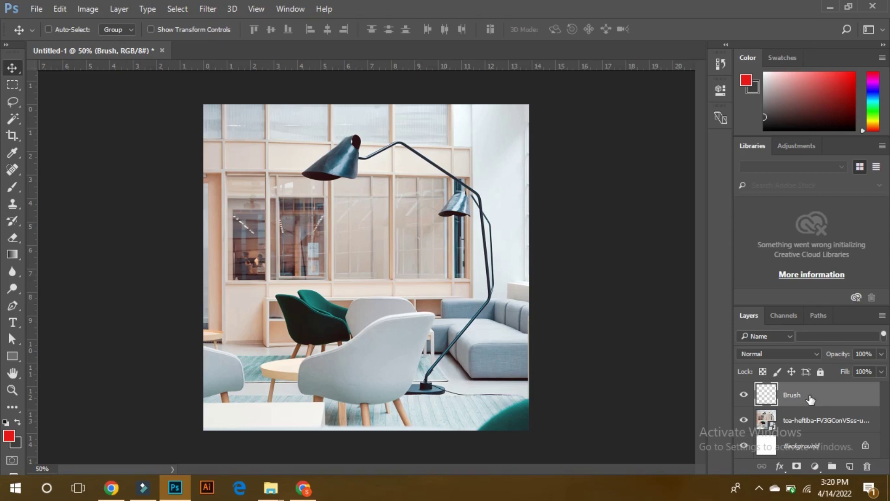
Paint several freehand red strokes across the canvas on the Brush layer with the Brush tool.
click(13, 187)
mouse_move(284, 236)
mouse_down()
mouse_move(319, 220)
mouse_move(368, 253)
mouse_move(367, 280)
mouse_move(321, 303)
mouse_move(344, 344)
mouse_move(419, 322)
mouse_move(434, 277)
mouse_move(431, 235)
mouse_move(372, 206)
mouse_move(272, 185)
mouse_move(259, 174)
mouse_move(284, 152)
mouse_move(327, 144)
mouse_move(404, 151)
mouse_move(459, 175)
mouse_move(472, 200)
mouse_up()
drag(499, 263, 468, 337)
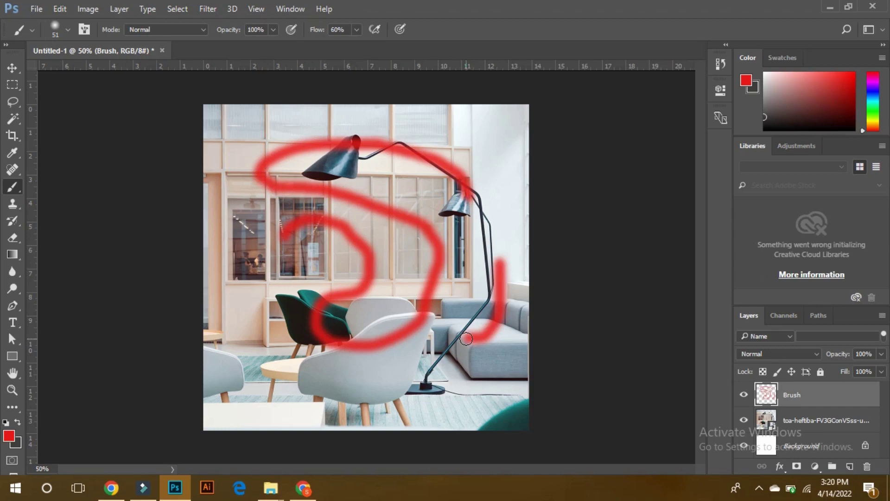
drag(393, 176, 413, 240)
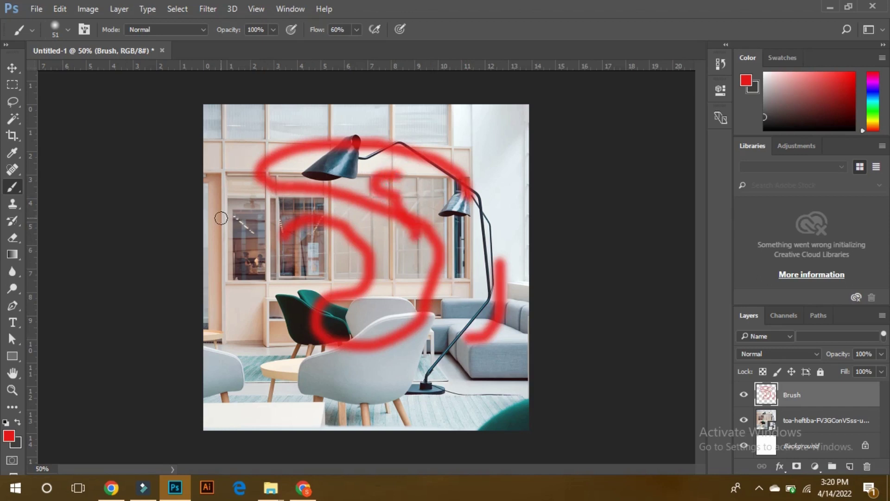
Move the red strokes down and to the left over the photo, then undo the last shift.
click(12, 68)
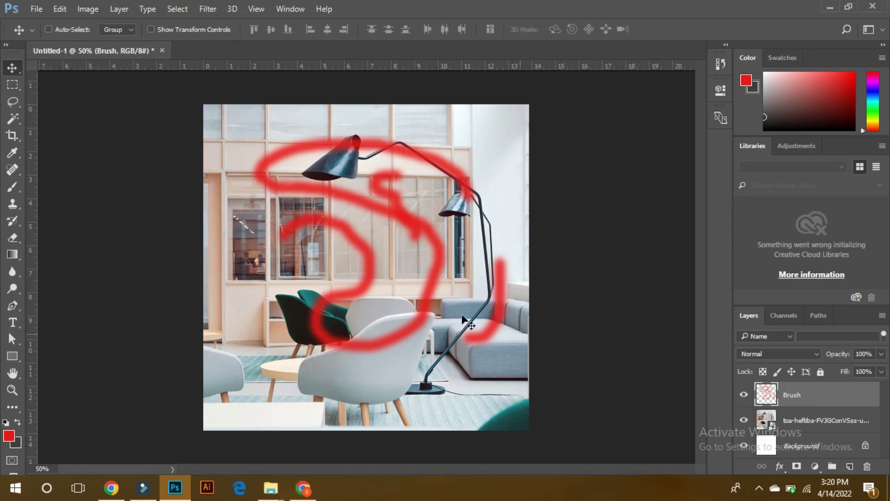
mouse_move(385, 207)
mouse_down()
mouse_move(377, 238)
mouse_move(364, 235)
mouse_move(374, 207)
mouse_move(403, 202)
mouse_move(359, 213)
mouse_move(383, 265)
mouse_move(358, 202)
mouse_move(369, 204)
mouse_move(360, 237)
mouse_move(368, 224)
mouse_move(360, 235)
mouse_move(402, 240)
mouse_move(380, 210)
mouse_move(404, 205)
mouse_move(394, 246)
mouse_up()
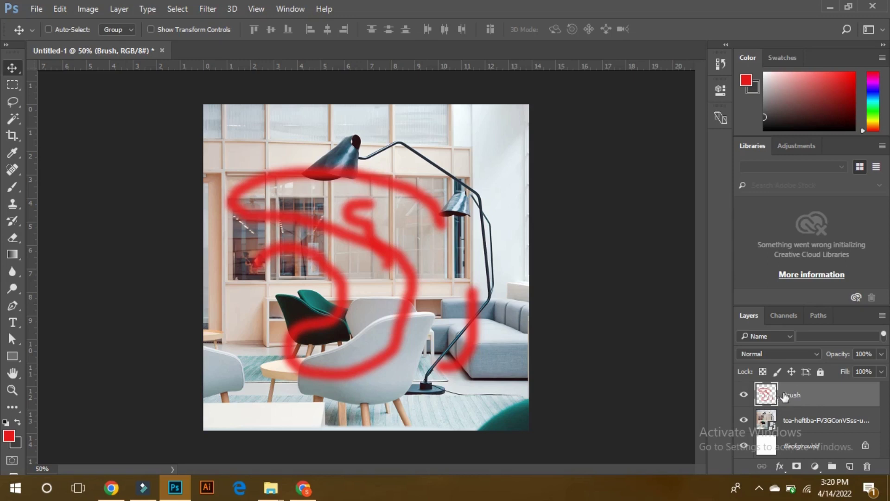
drag(332, 238, 342, 239)
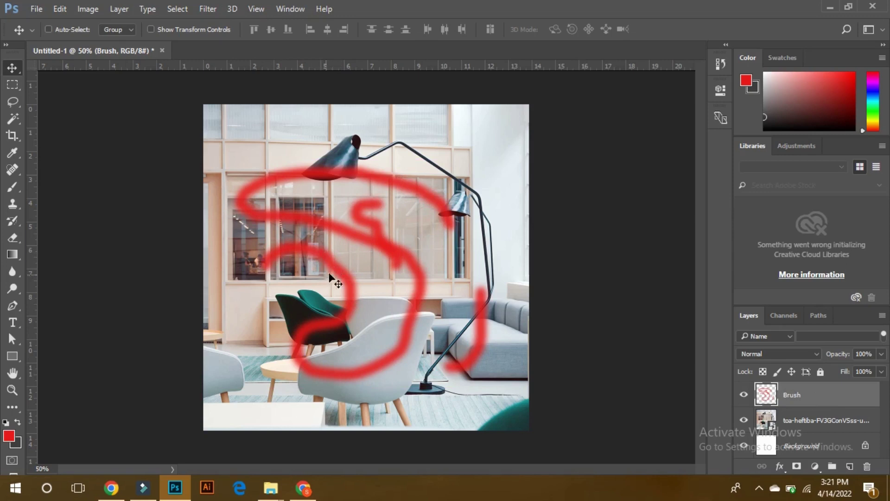
key(ctrl+z)
Delete the Brush layer and duplicate the living room photo layer.
mouse_move(827, 398)
mouse_down()
mouse_move(818, 425)
mouse_move(868, 470)
mouse_up()
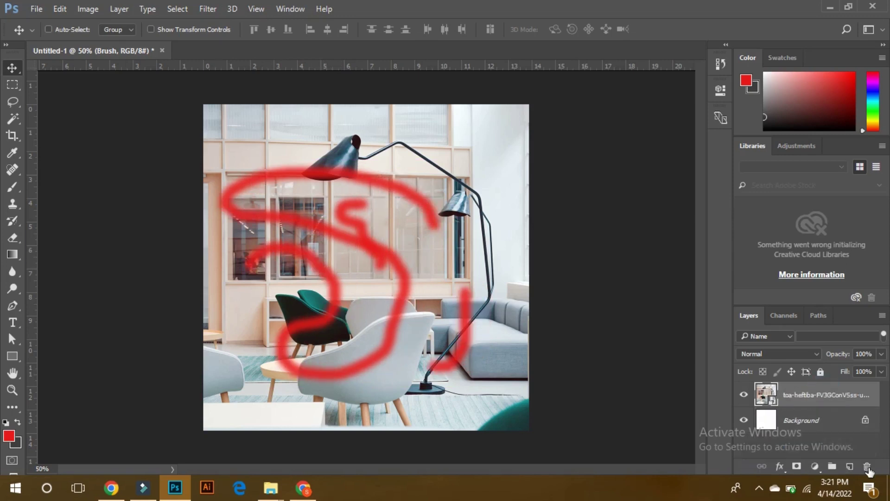
drag(800, 400, 849, 466)
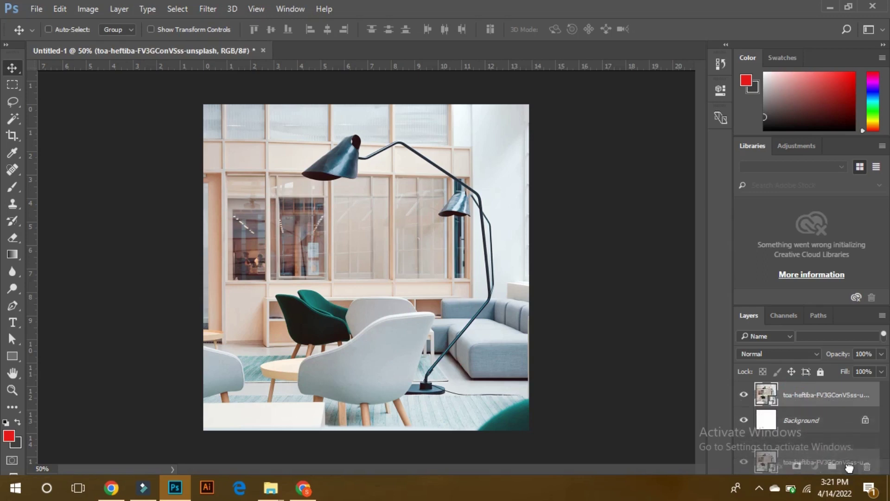
drag(849, 467, 850, 467)
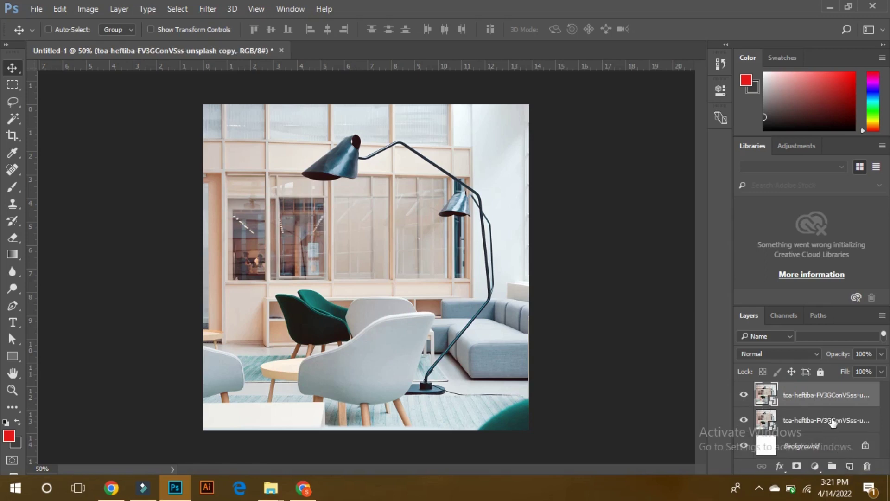